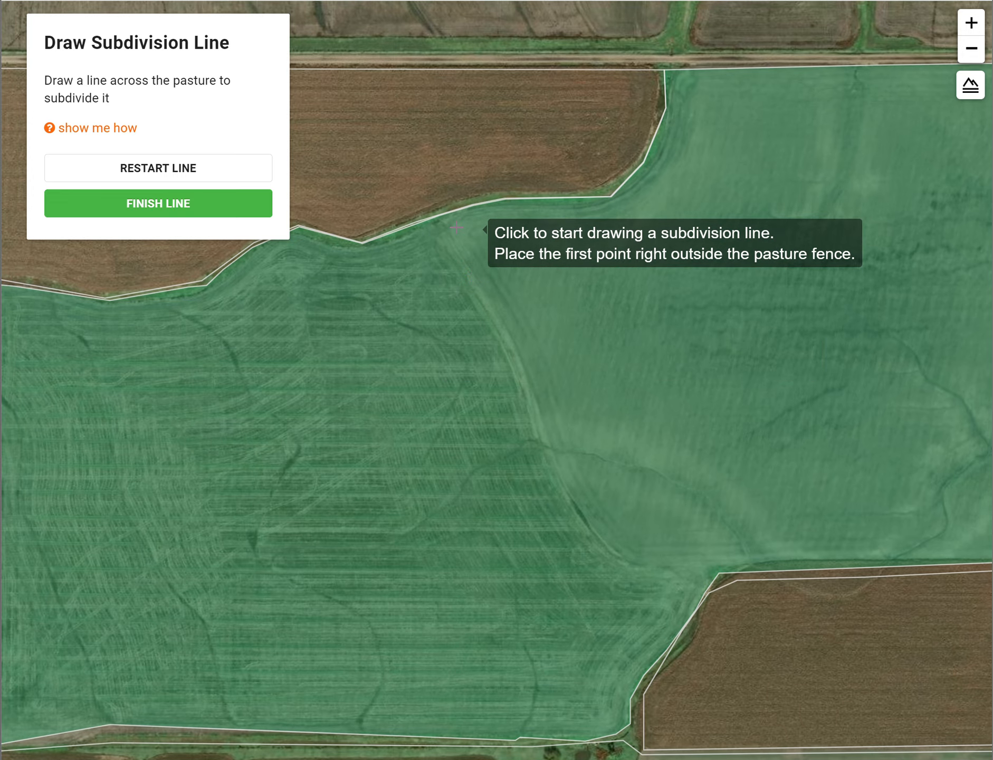
Step: Draw a subdivision line across the pasture, following the curved field boundary from outside the northern fence to just beyond the southeastern corner
scroll(456, 226, "up", 2)
left_click(408, 198)
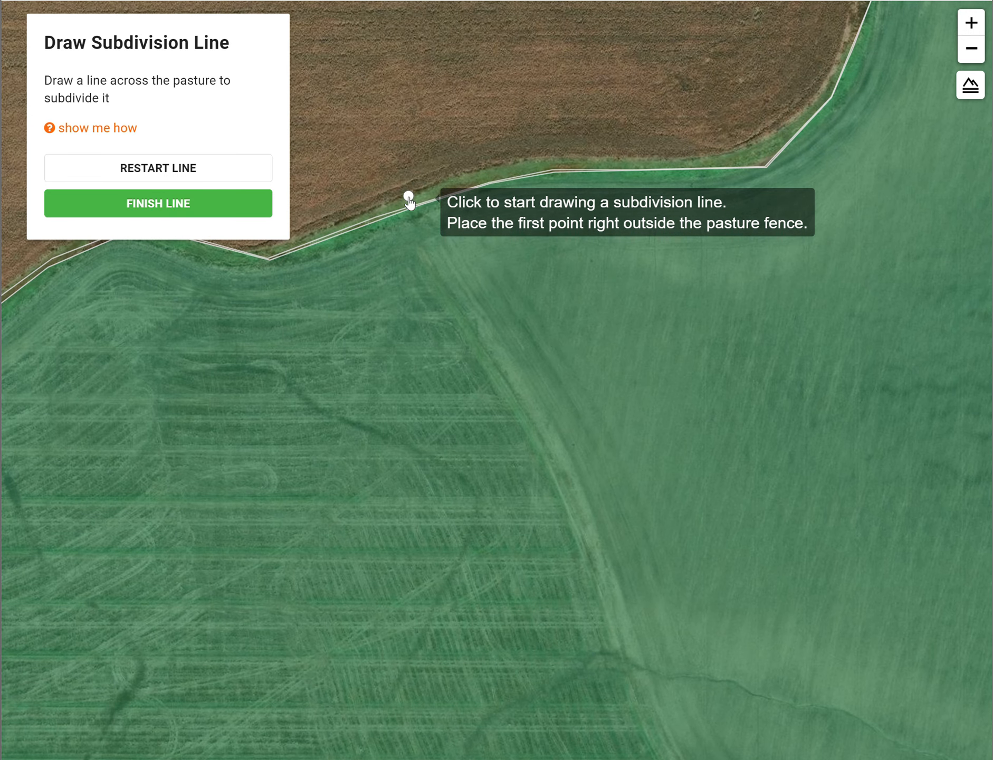
left_click(571, 480)
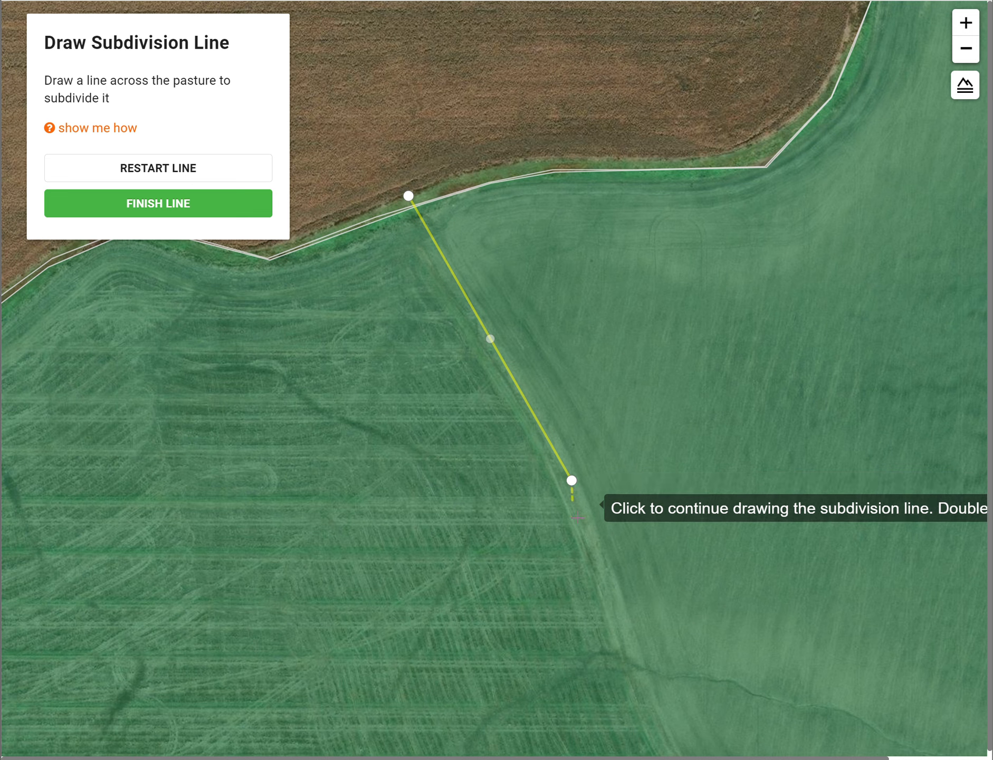
left_click(646, 695)
mouse_move(654, 671)
left_mouse_down()
mouse_move(628, 631)
mouse_move(524, 246)
left_mouse_up()
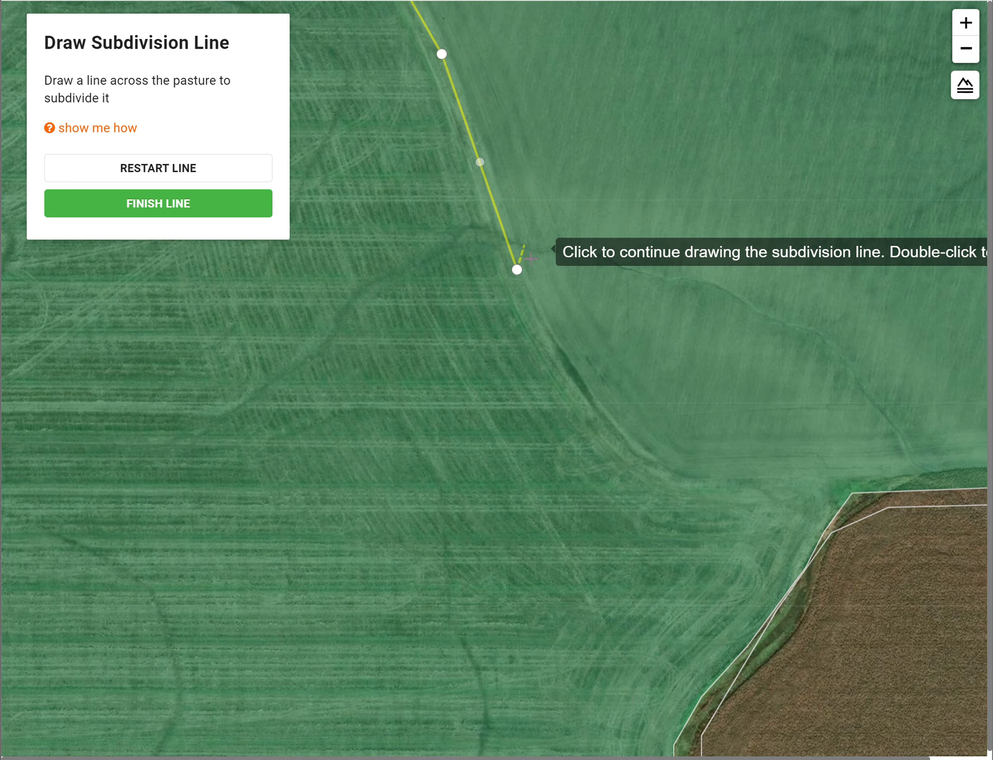
left_click(641, 455)
left_click(757, 478)
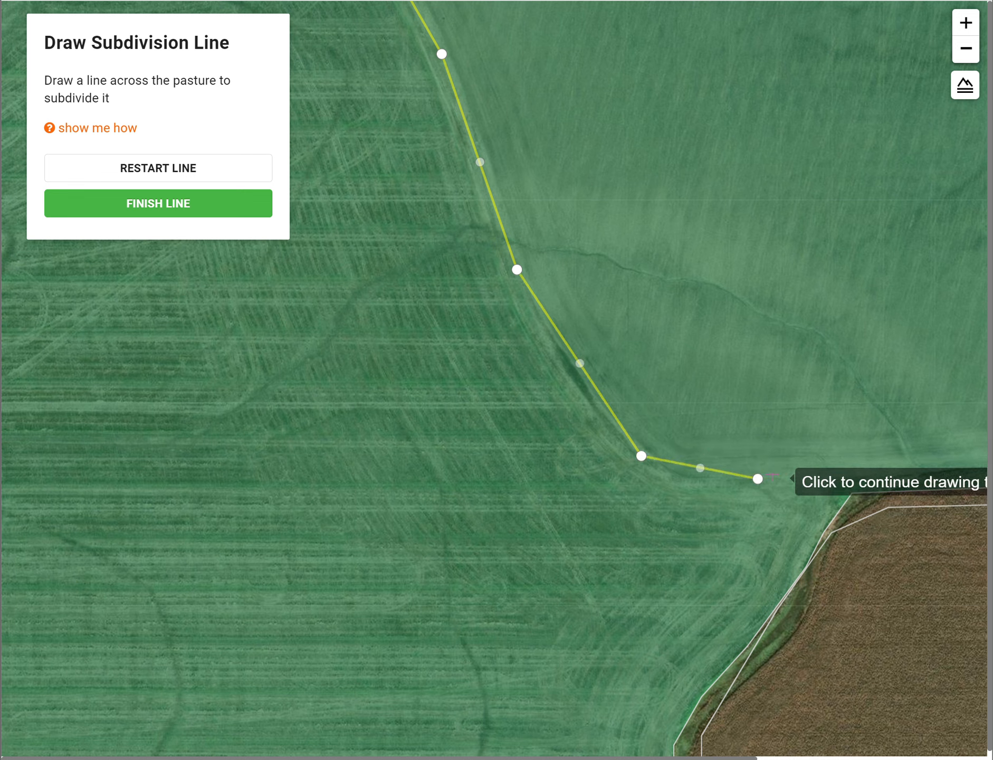
left_click(841, 485)
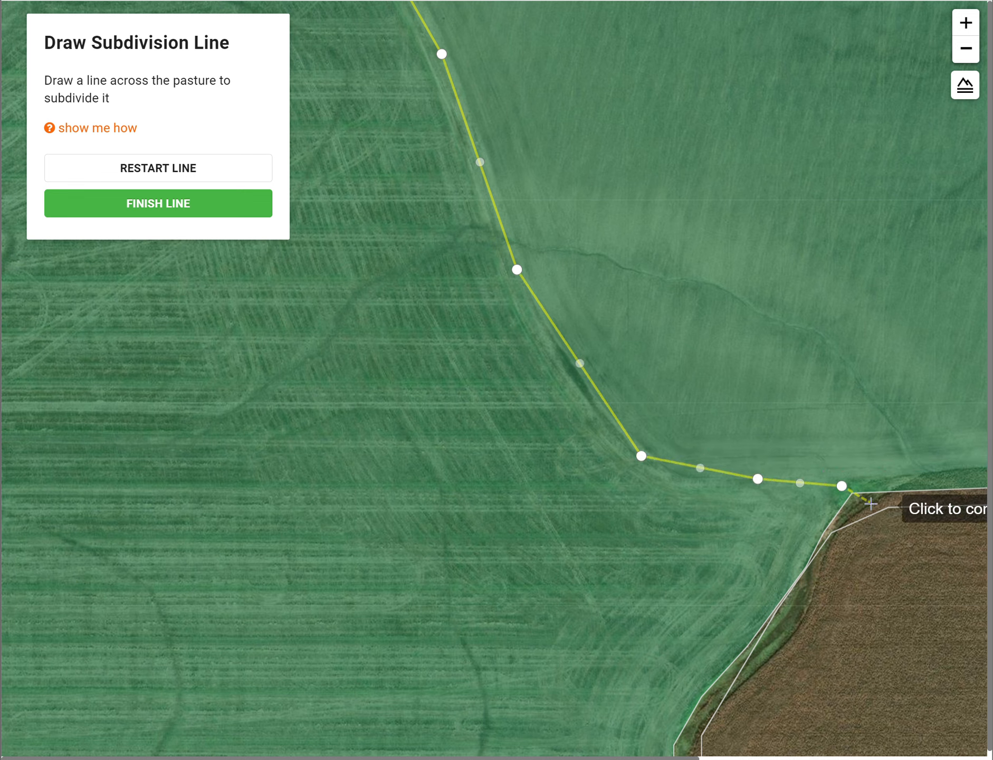
left_click(870, 502)
scroll(651, 463, "down", 3)
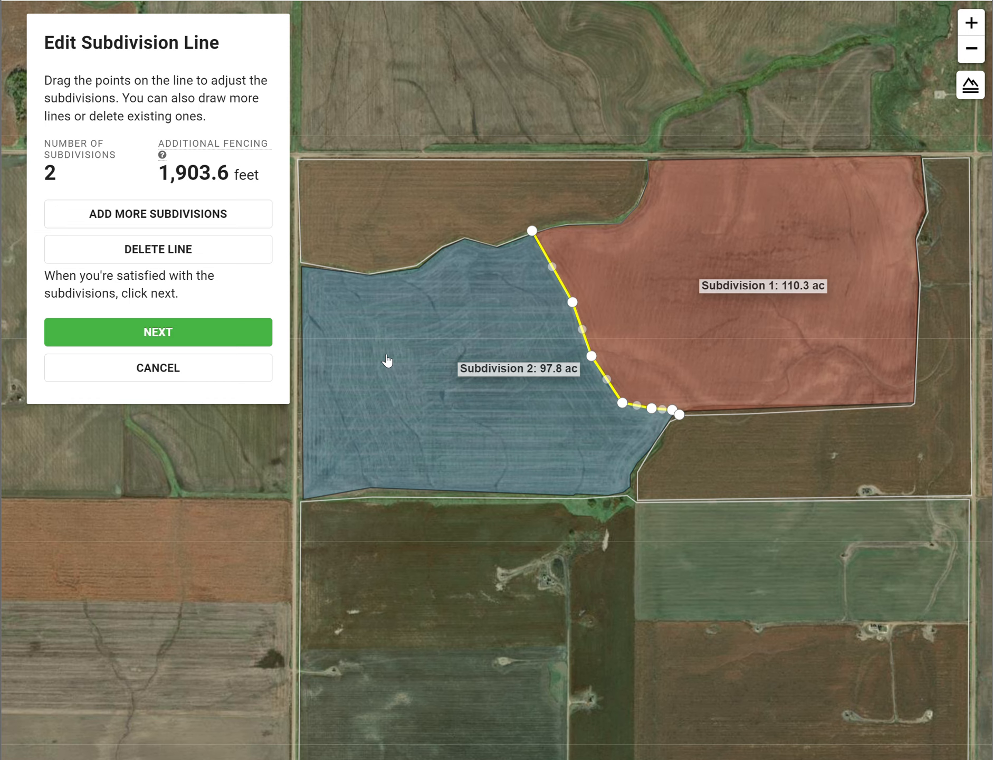
Step: Accept the drawn line and name the eastern subdivision Right
left_click(215, 332)
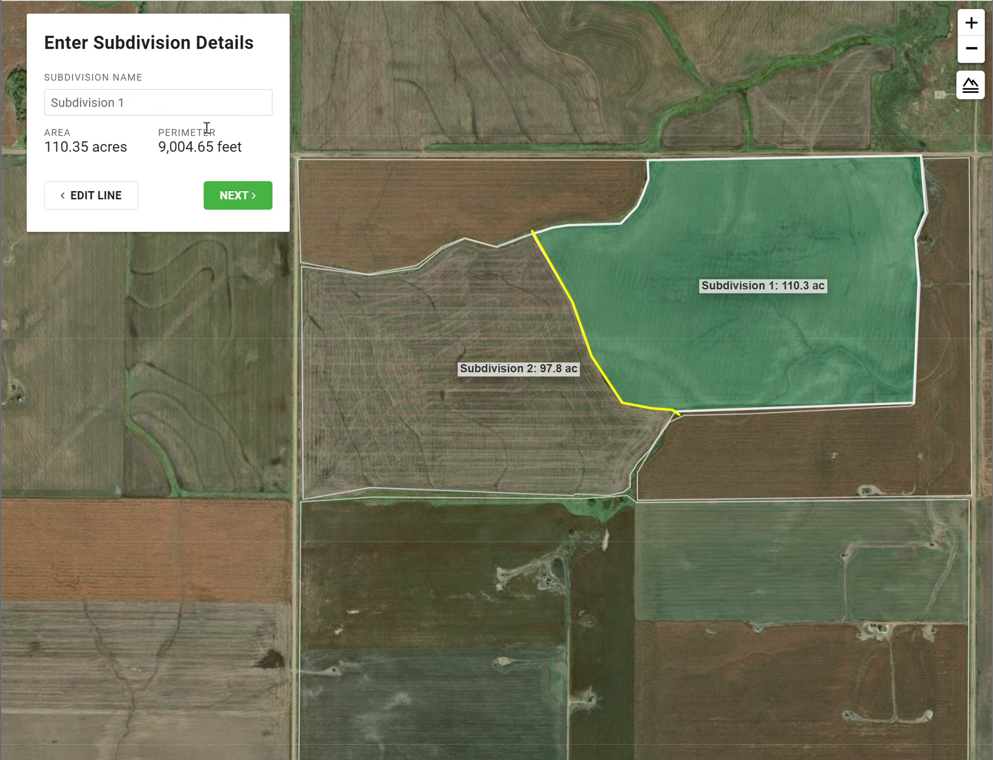
left_click(134, 103)
key("ctrl+a")
type("Right")
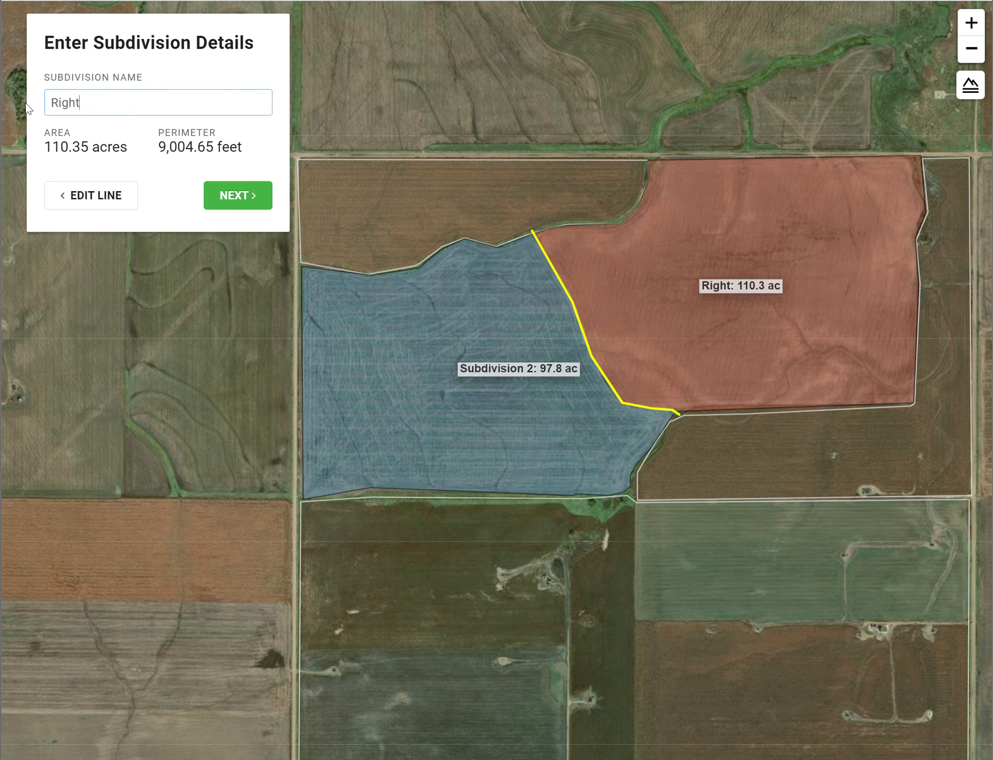
left_click(246, 197)
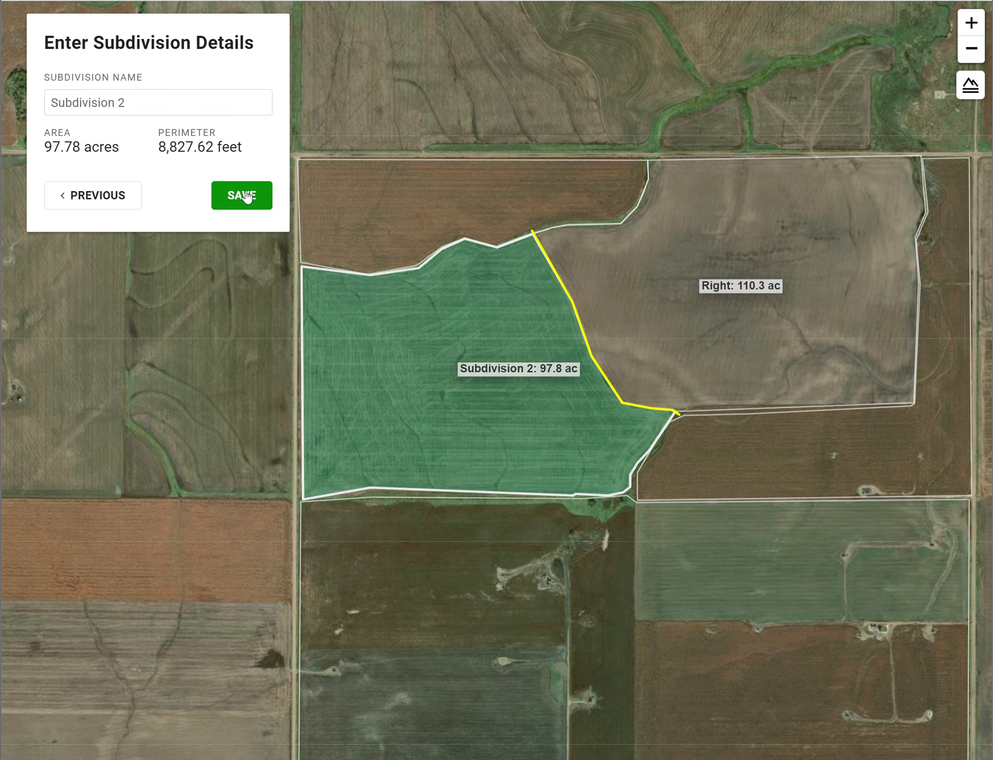
Step: Name the western subdivision Left and save the subdivisions
triple_click(177, 99)
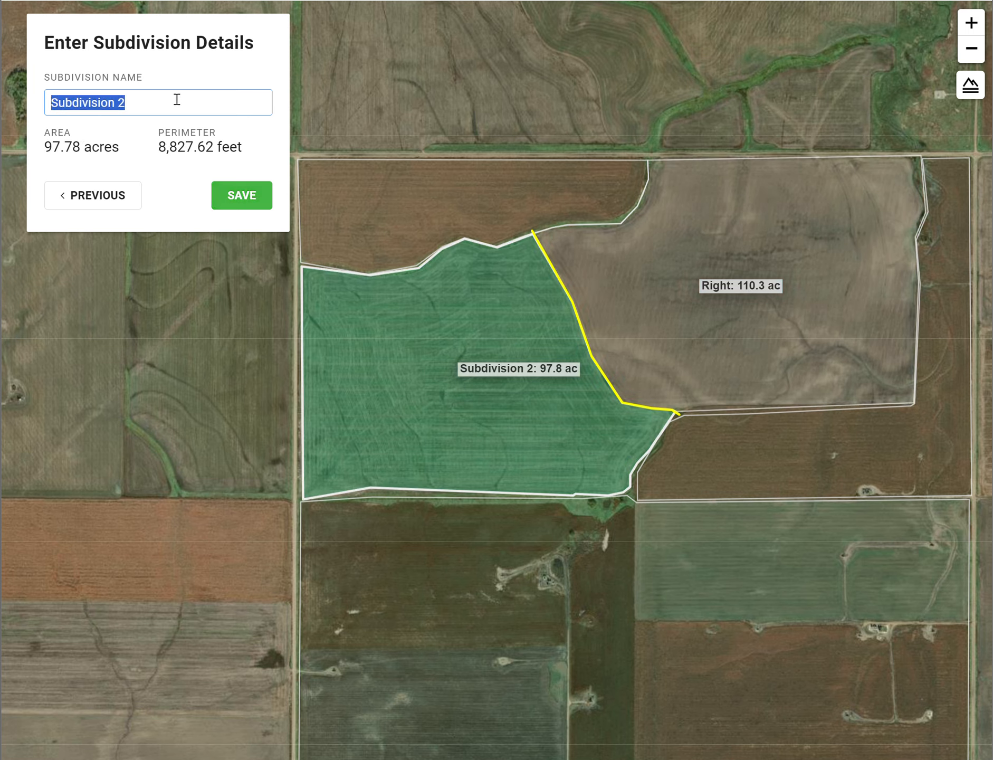
type("Left")
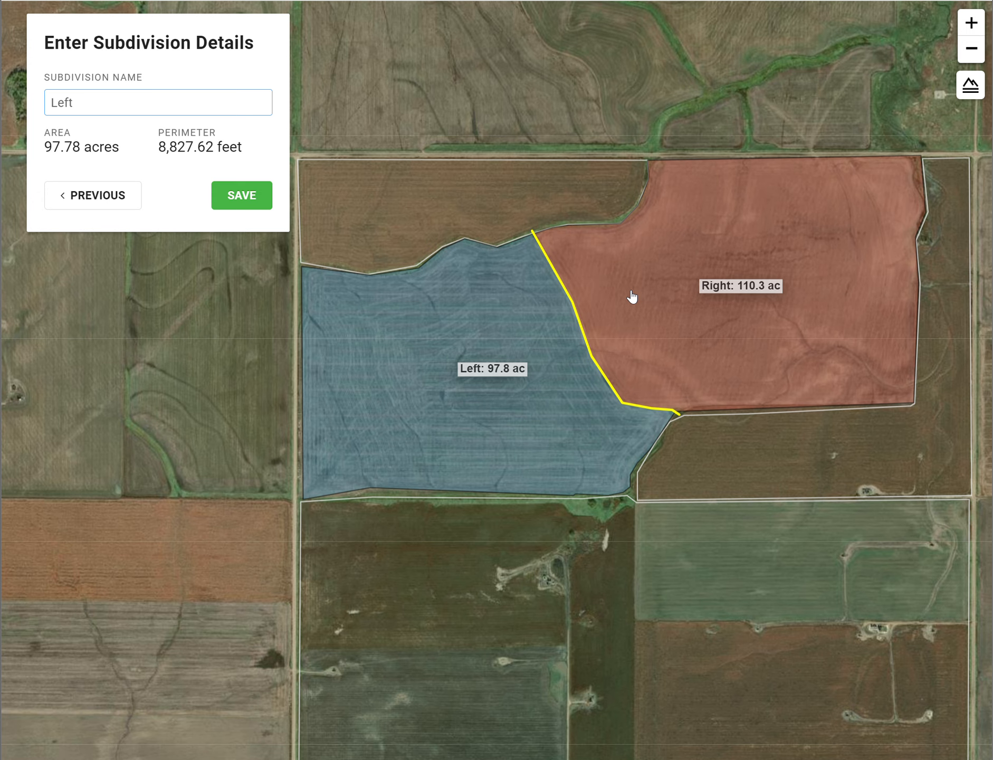
left_click_drag(130, 107, 56, 100)
left_click(239, 203)
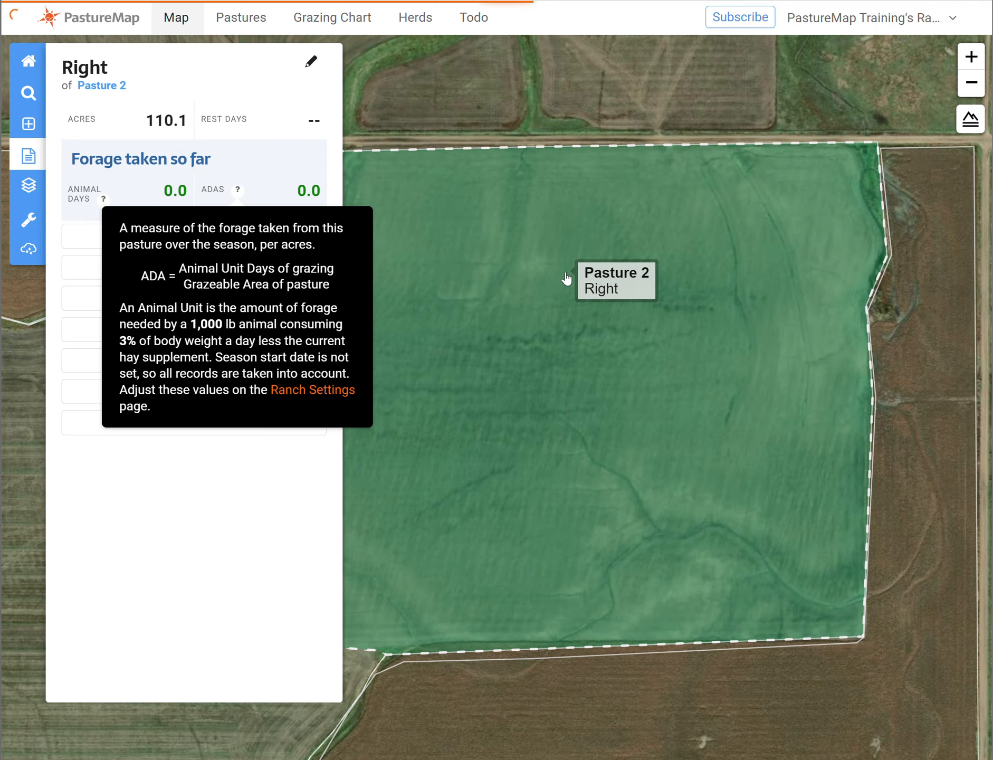
Step: Convert the subdivisions of Pasture 2 into permanent pastures, keeping the names Right and Left
scroll(561, 279, "down", 2)
left_click_drag(537, 335, 656, 304)
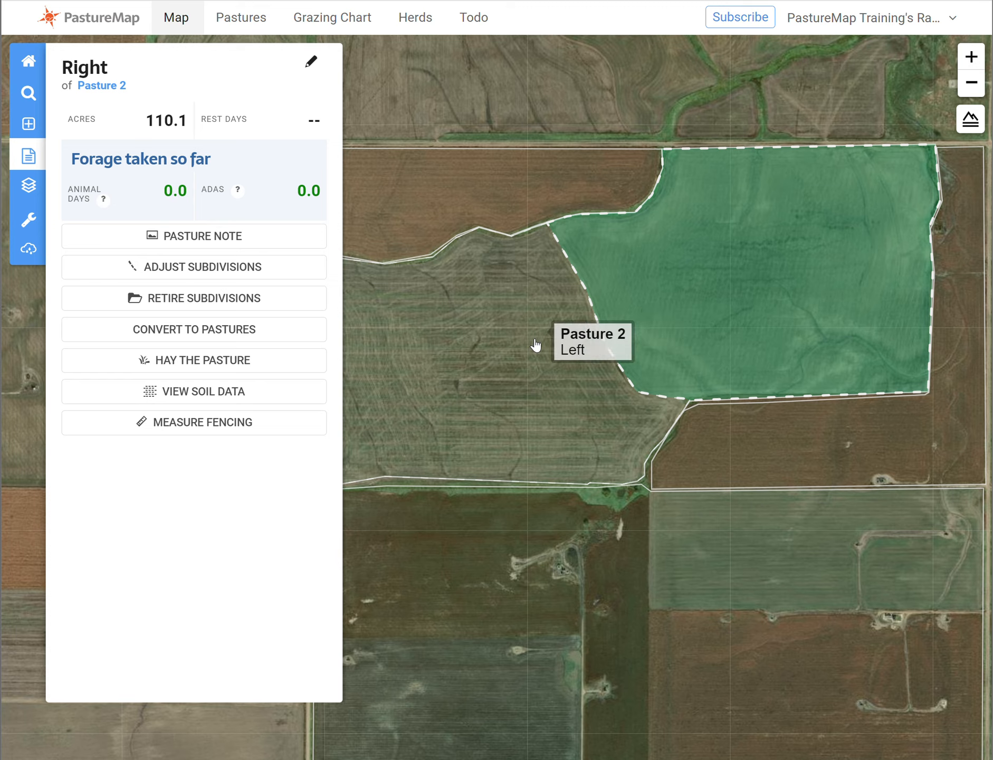
left_click(487, 375)
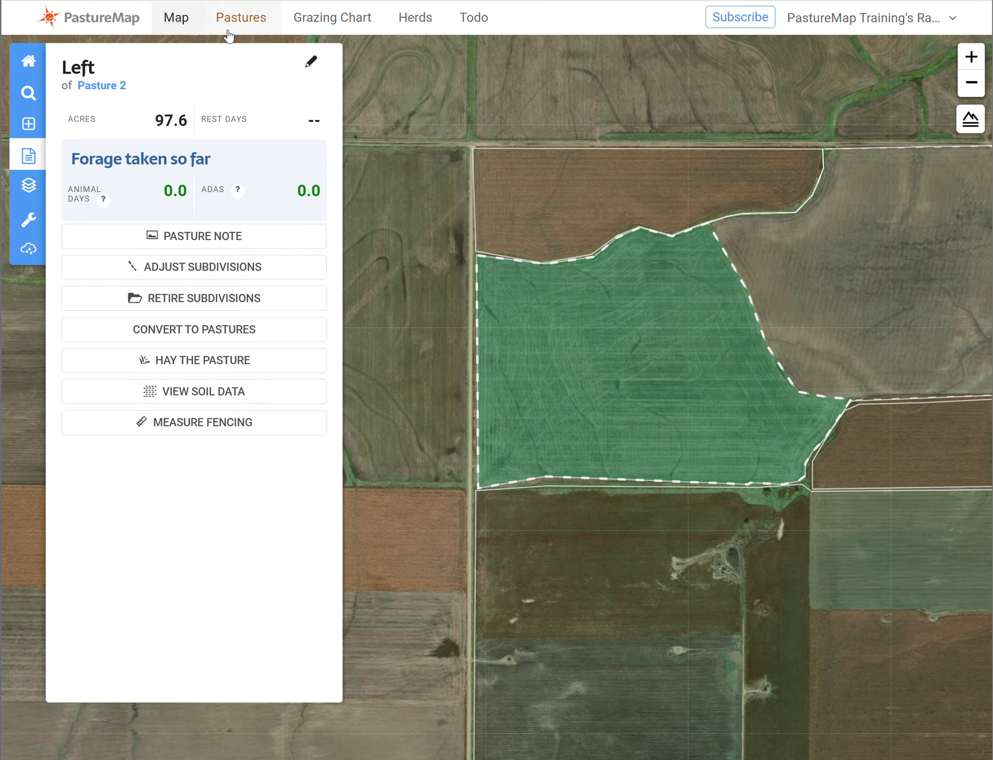
mouse_move(238, 189)
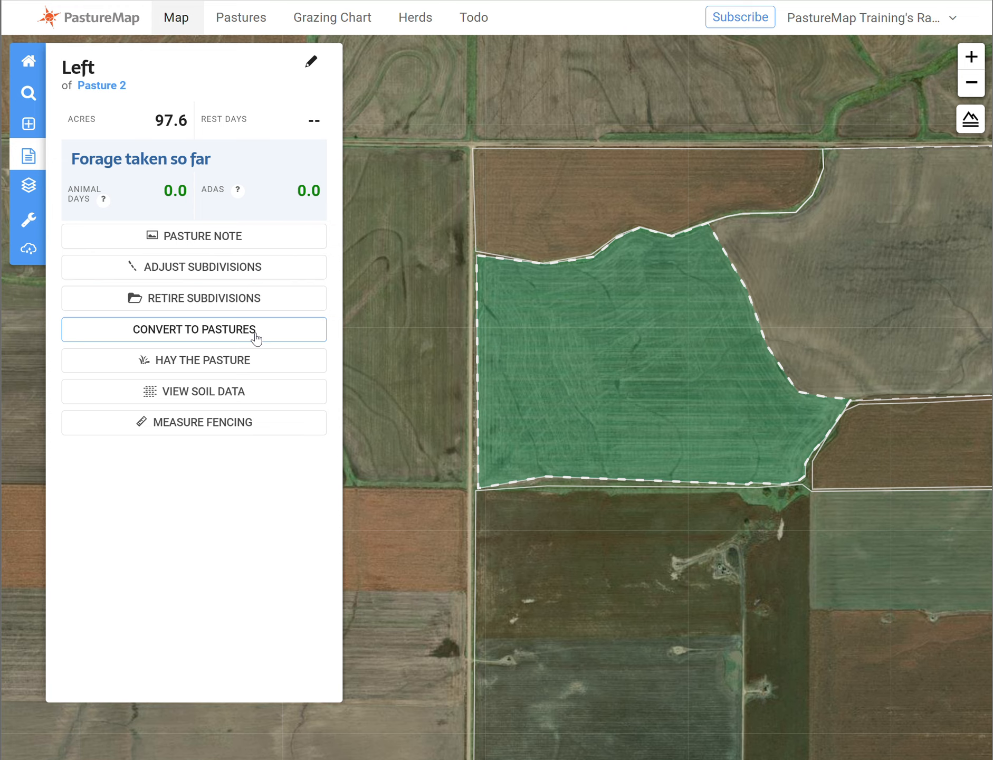
left_click(255, 334)
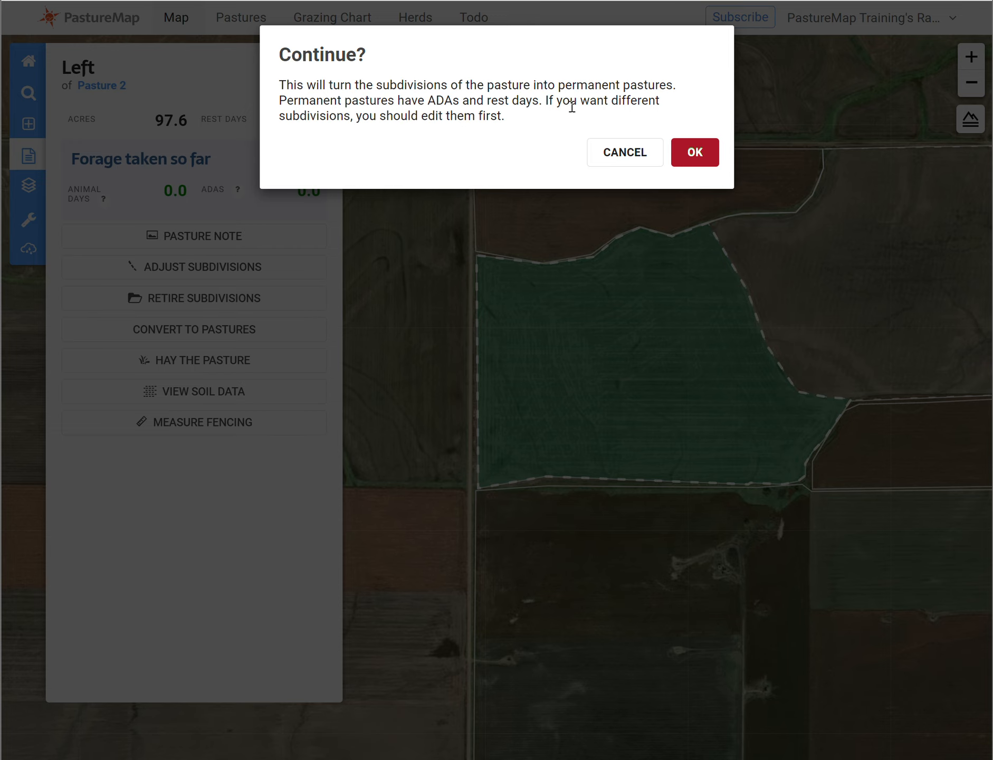
left_click(700, 160)
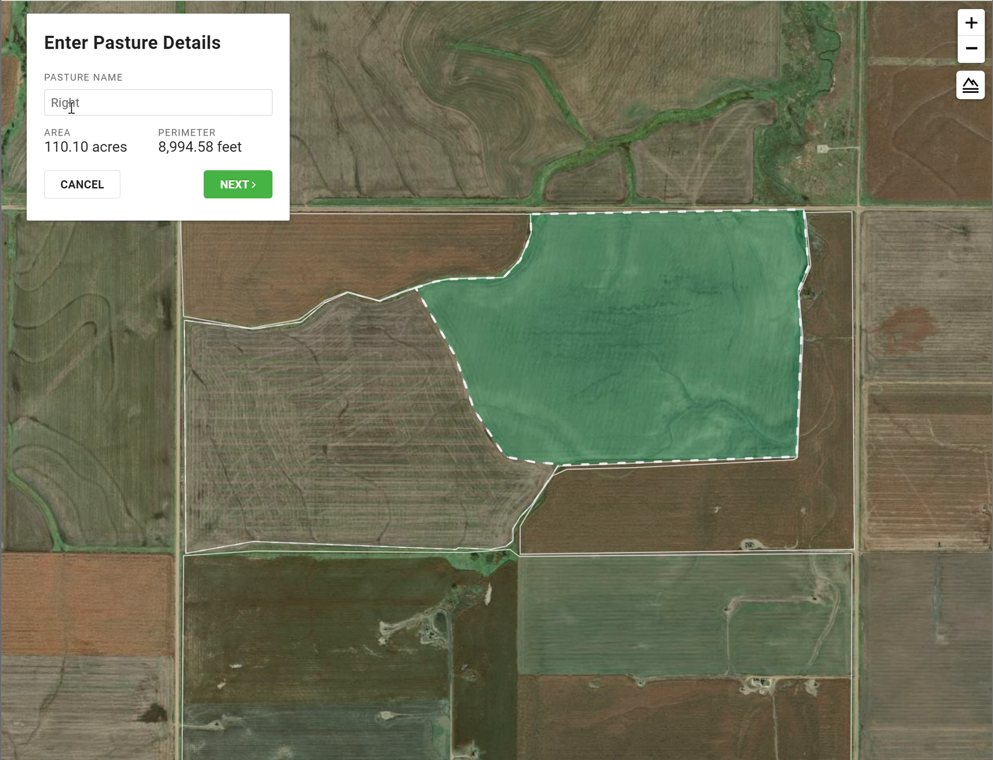
left_click_drag(104, 112, 45, 112)
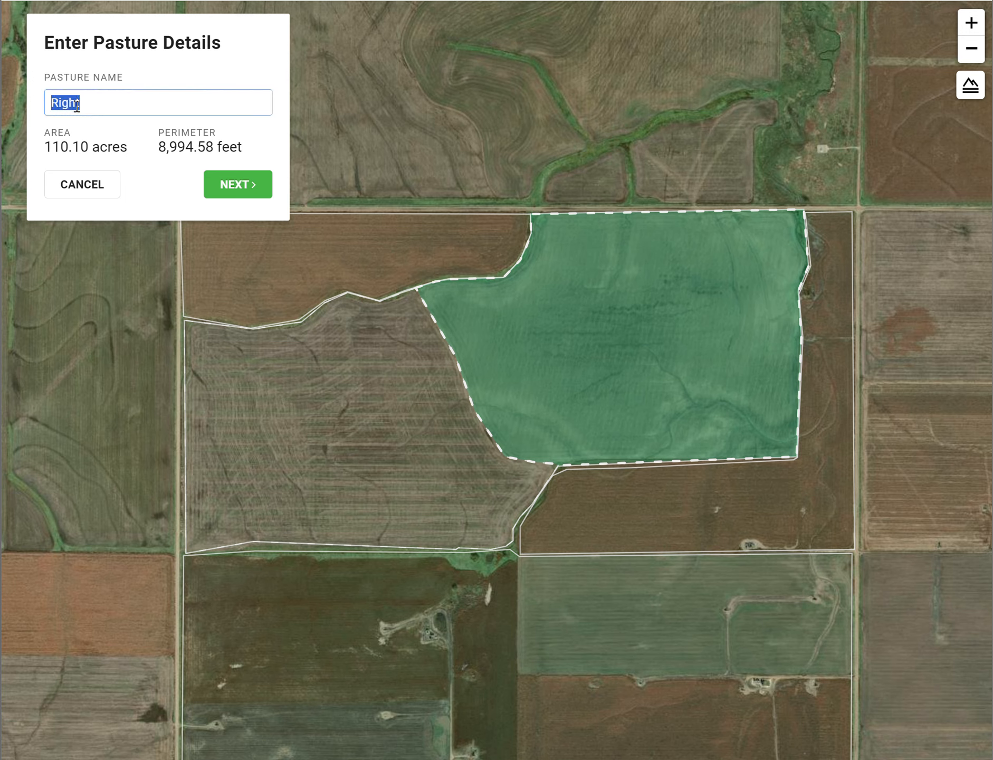
left_click(218, 179)
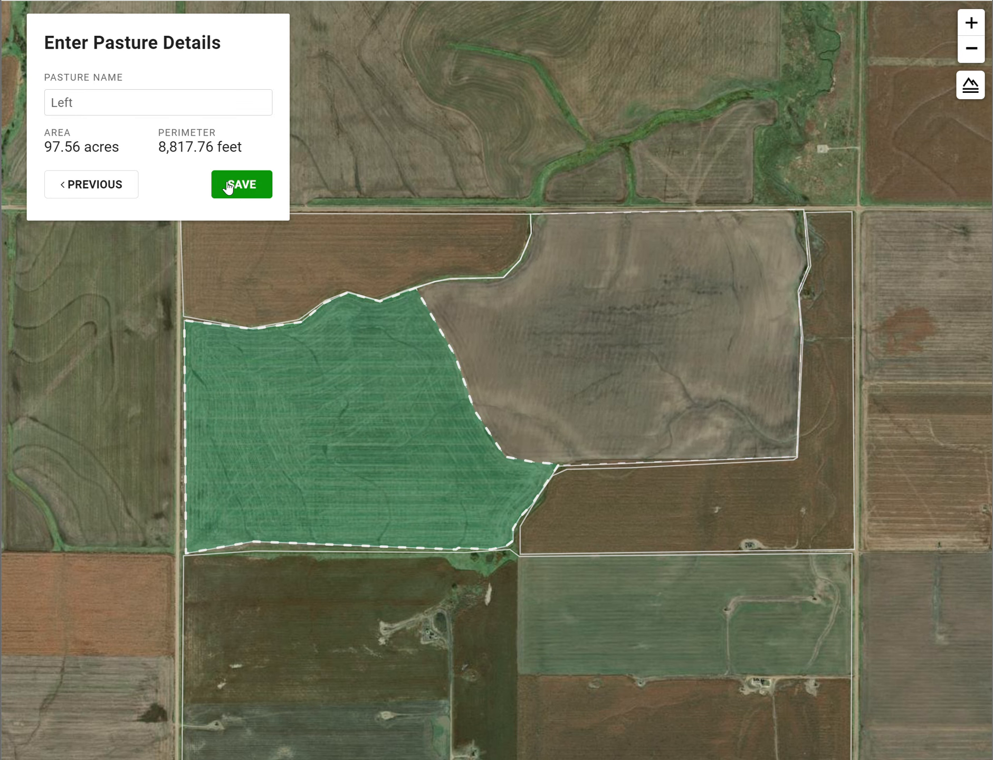
left_click(228, 186)
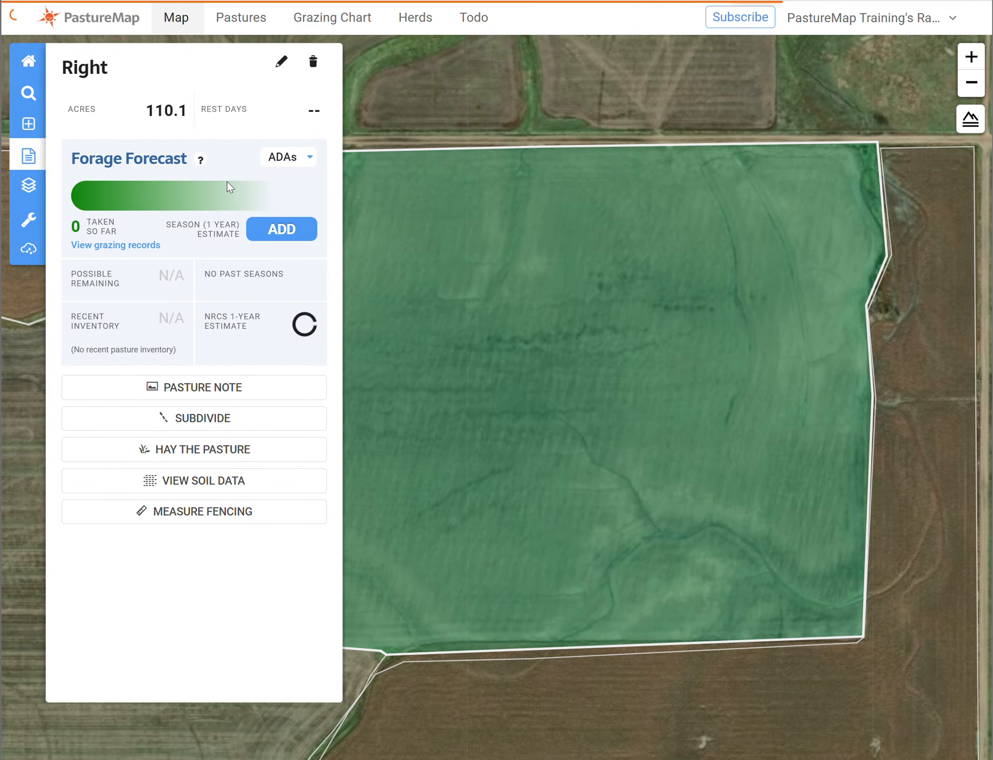
Step: Inspect the converted Right pasture and the neighbouring Pasture 3 on the map
scroll(424, 236, "down", 2)
left_click_drag(472, 314, 590, 308)
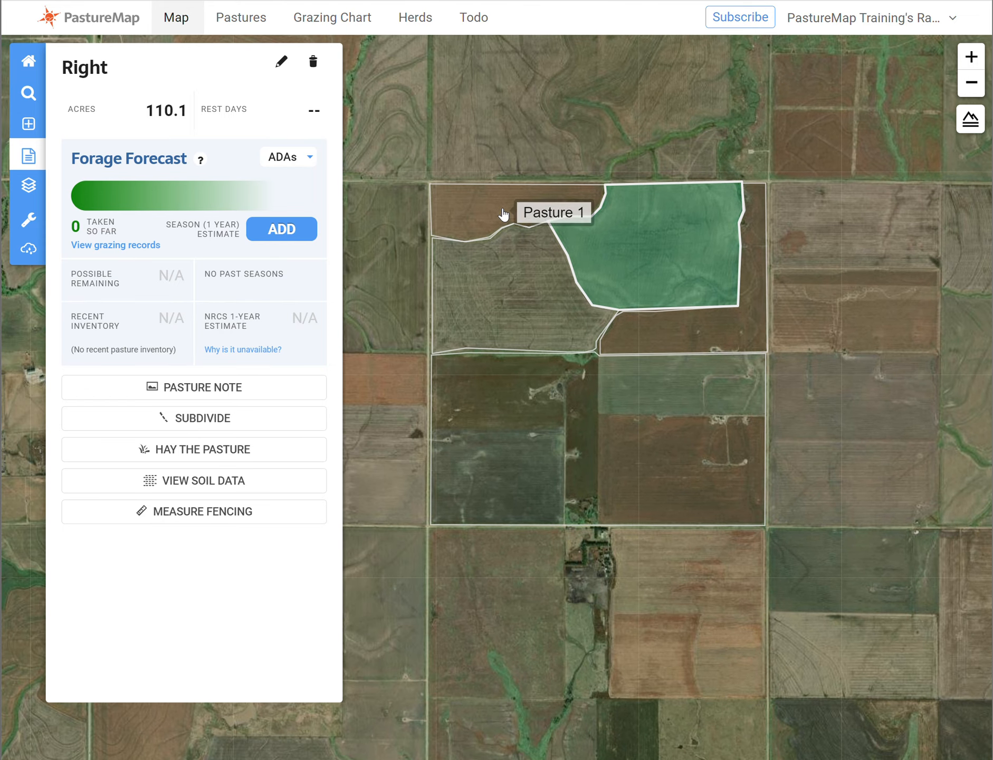
left_click(516, 219)
left_click(682, 263)
left_click(799, 251)
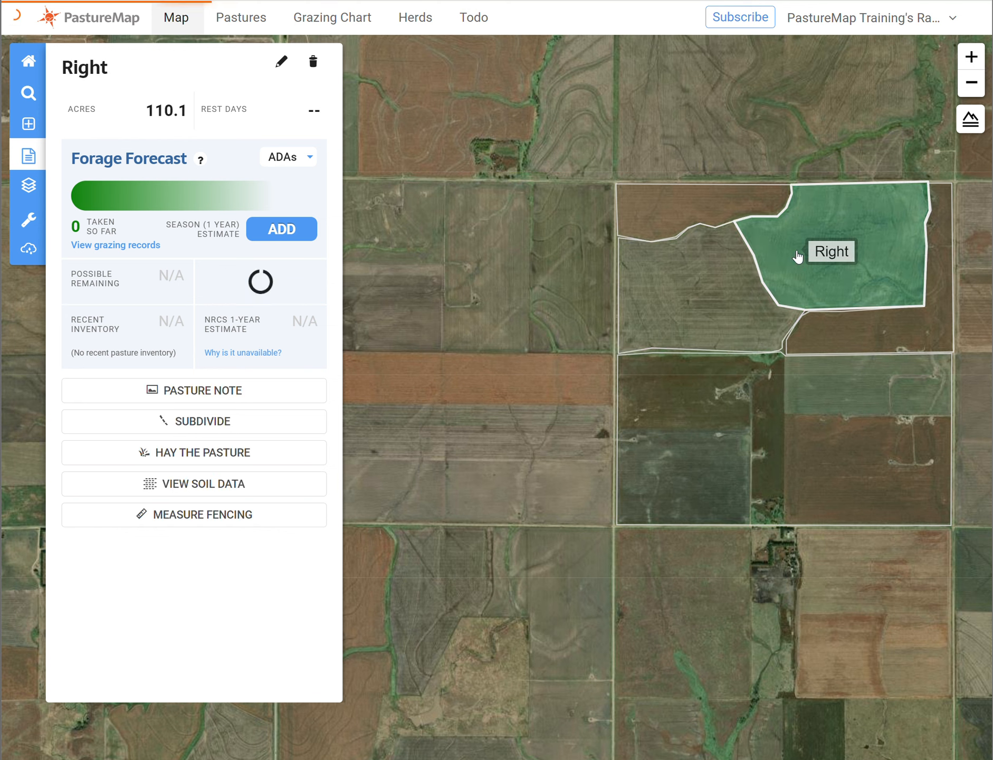
left_click(891, 335)
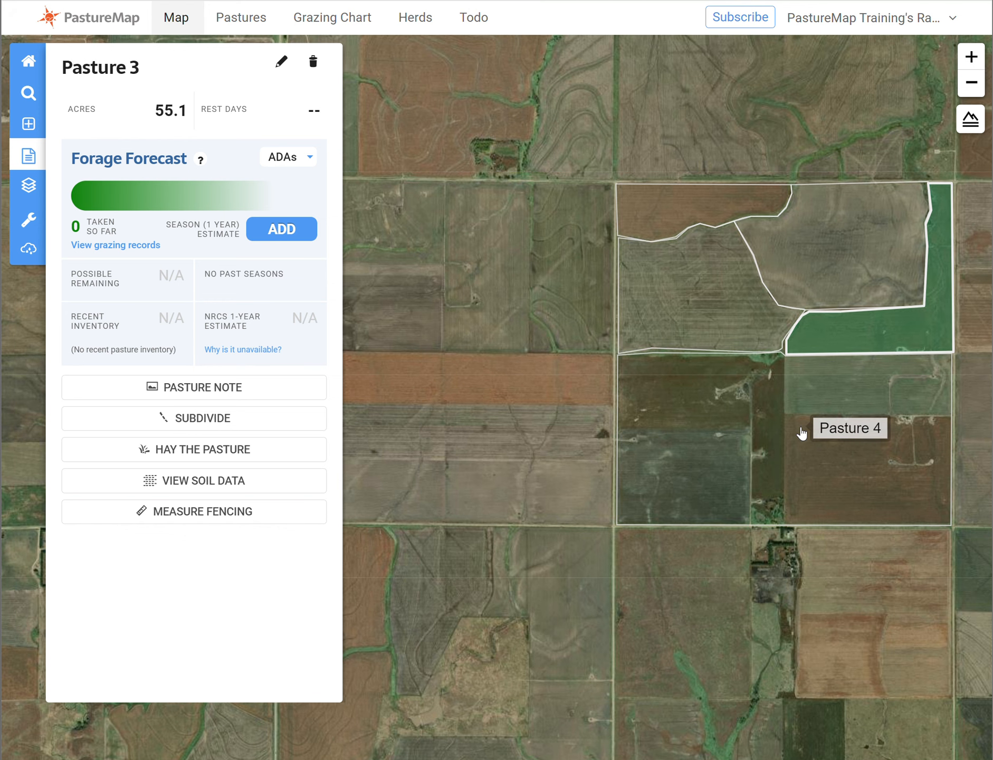
Step: Subdivide Pasture 4 with a line around its northeastern field, running from outside the east fence westward, and north past the northern fence
left_click(838, 438)
left_click_drag(837, 437, 641, 420)
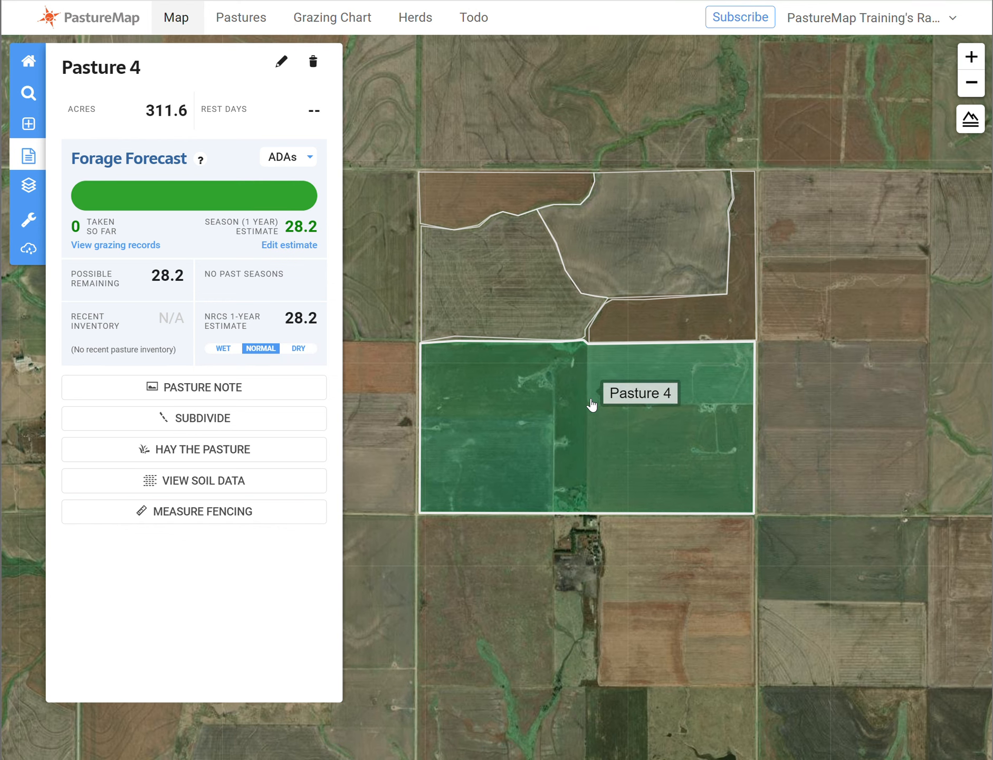
scroll(590, 401, "up", 1)
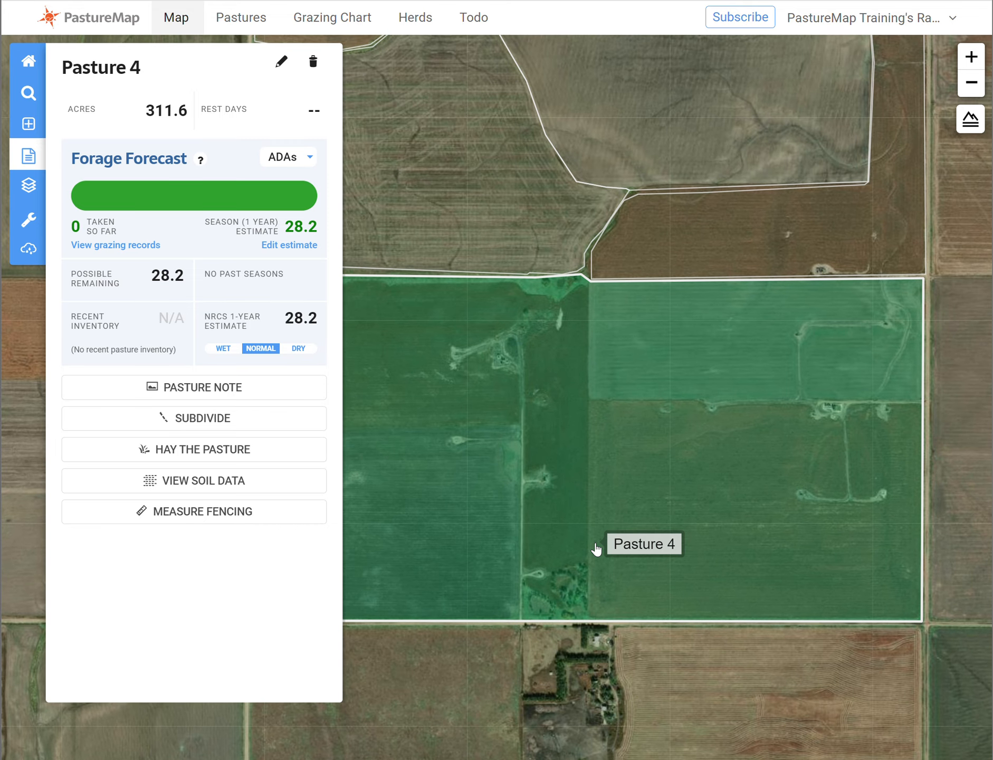
left_click_drag(425, 490, 524, 457)
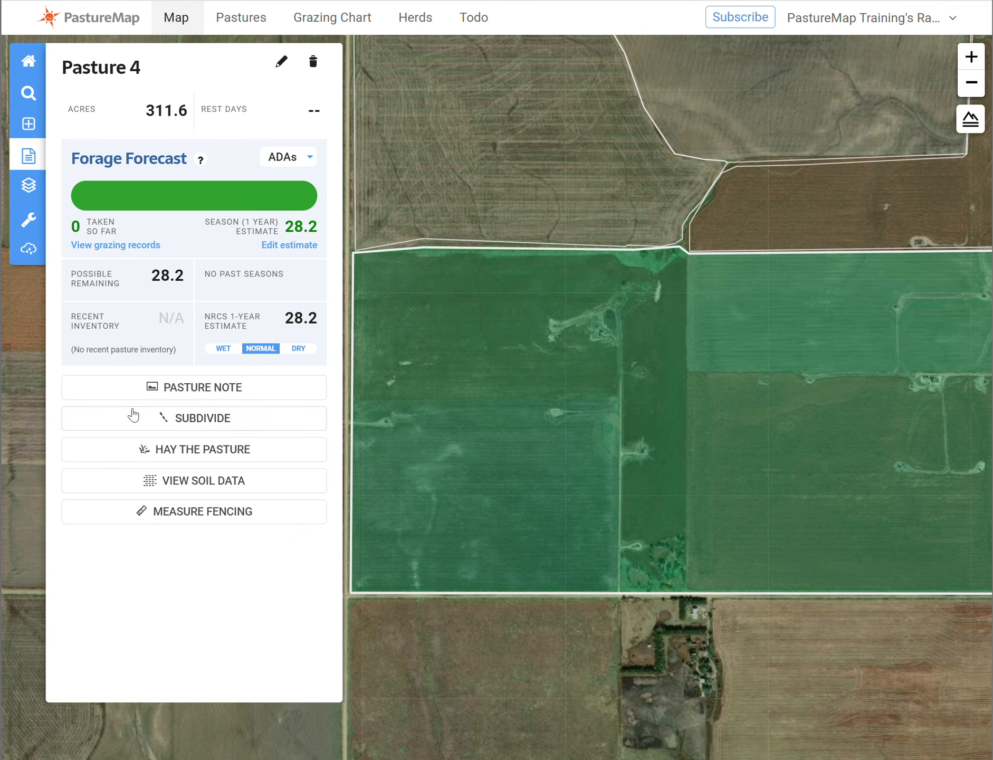
left_click(174, 418)
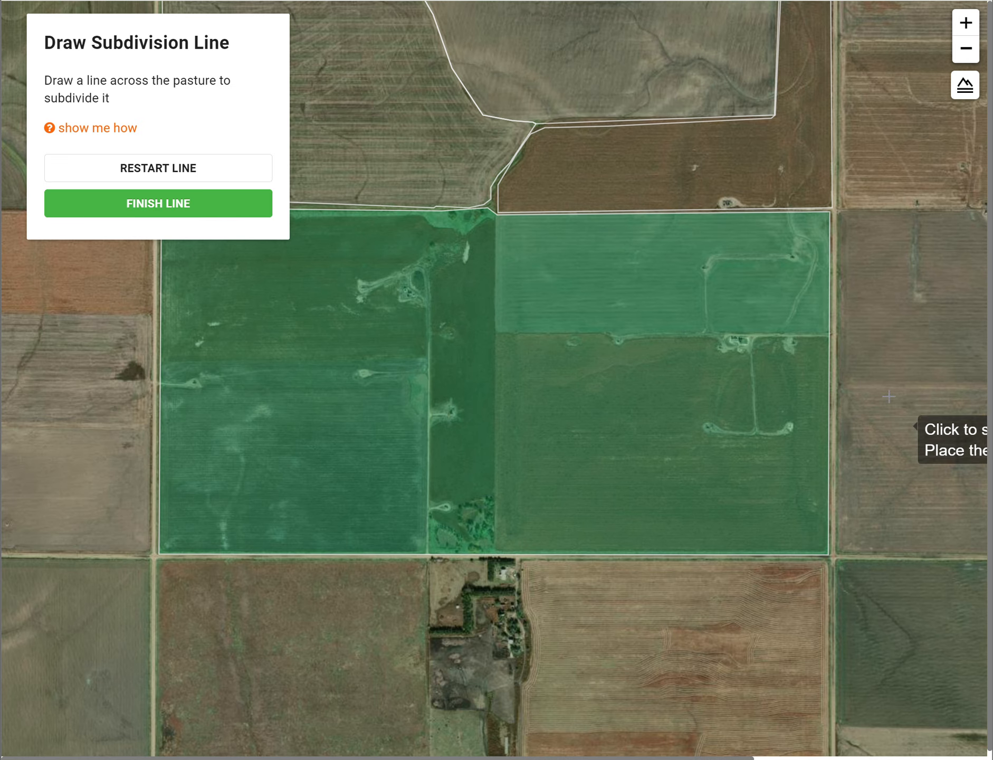
left_click(841, 327)
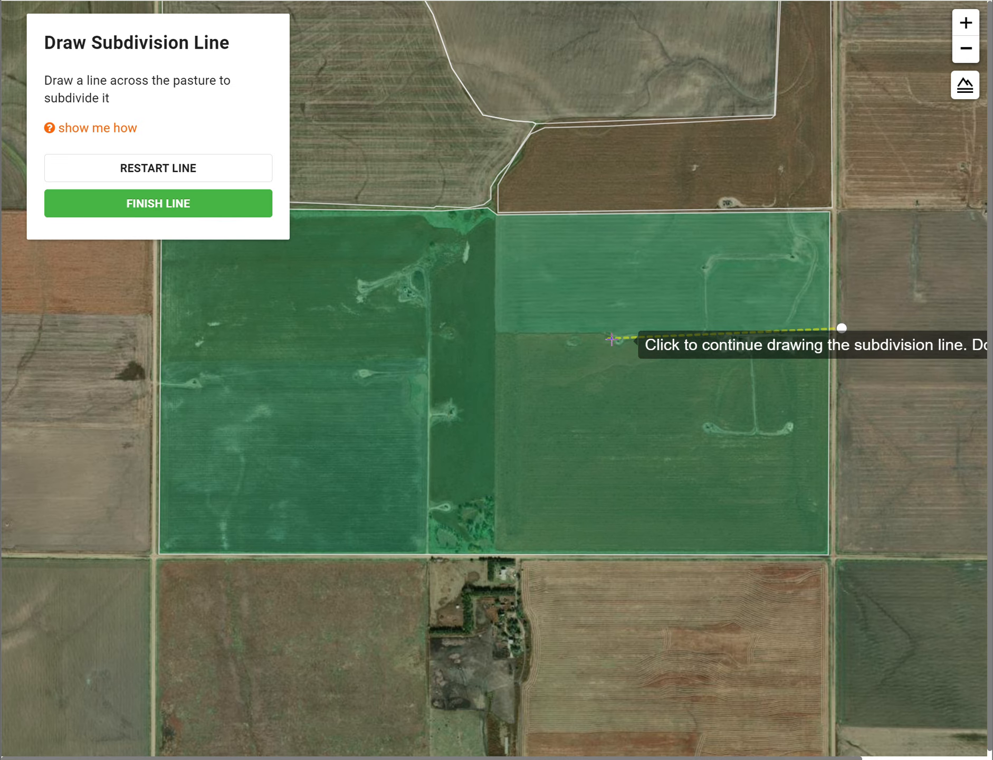
left_click(739, 337)
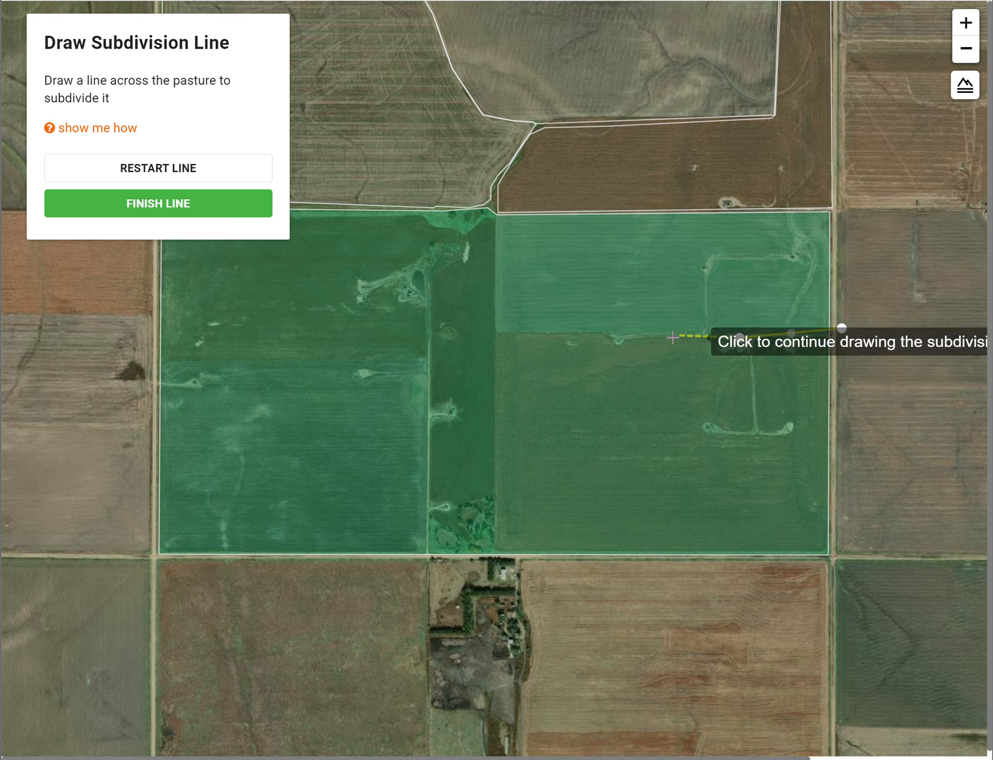
left_click(620, 333)
left_click(575, 333)
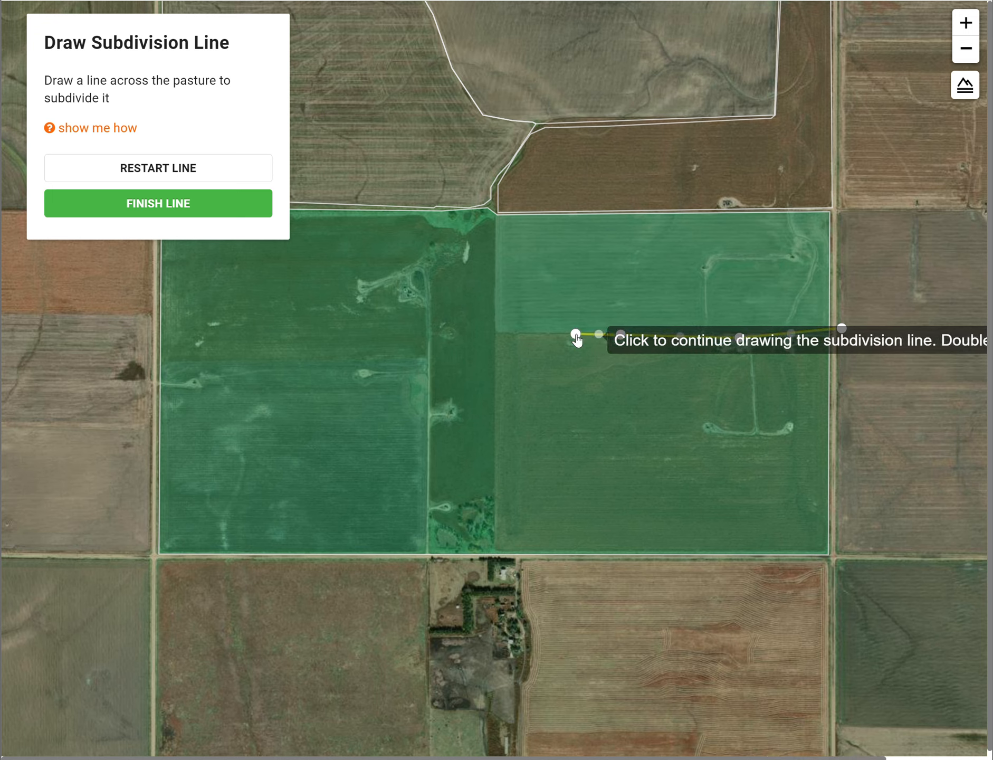
left_click(497, 330)
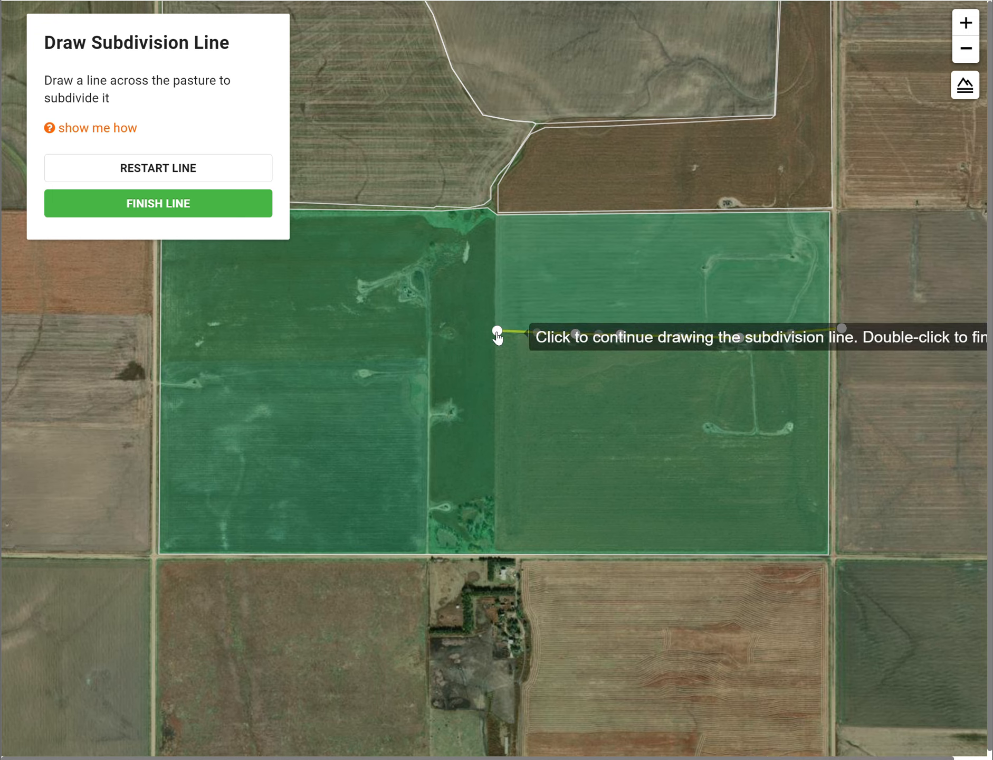
left_click(494, 199)
left_click(494, 199)
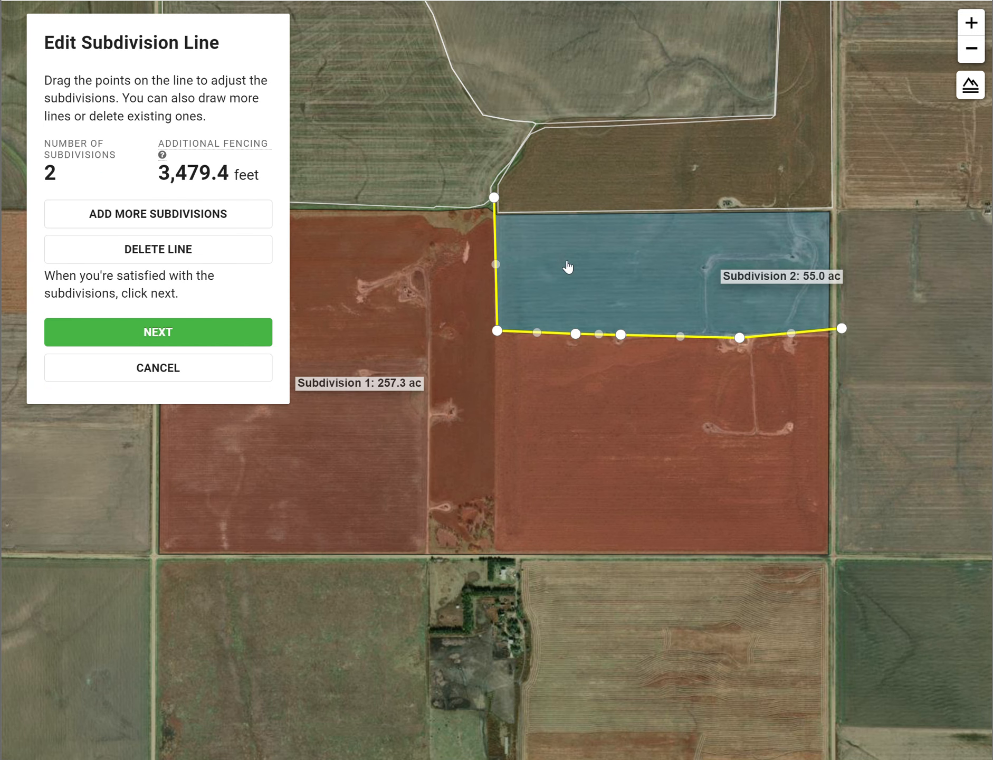
Step: Accept the line in Pasture 4 and save its parts under the default names Subdivision 1 and Subdivision 2
left_click(185, 335)
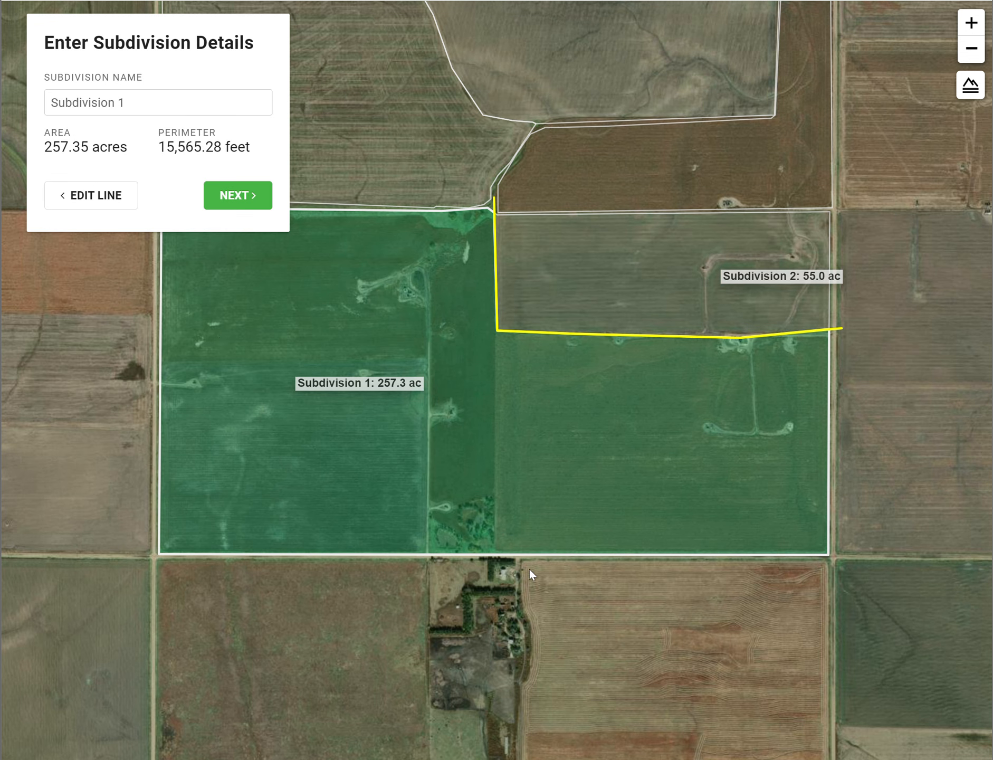
left_click(259, 199)
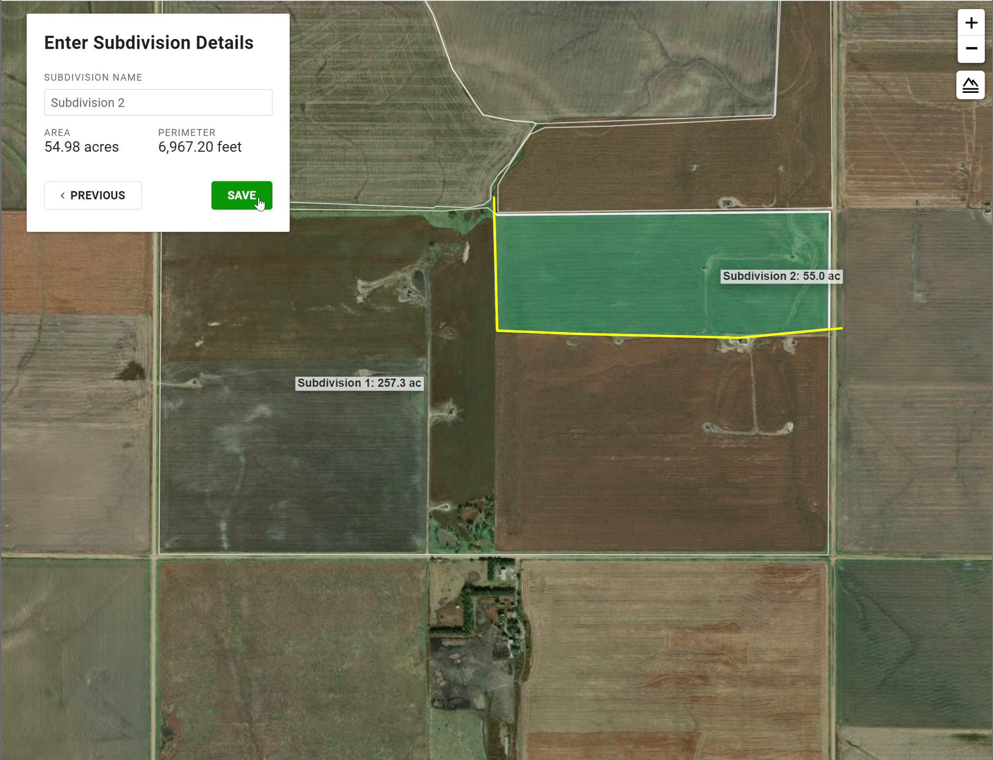
left_click(259, 201)
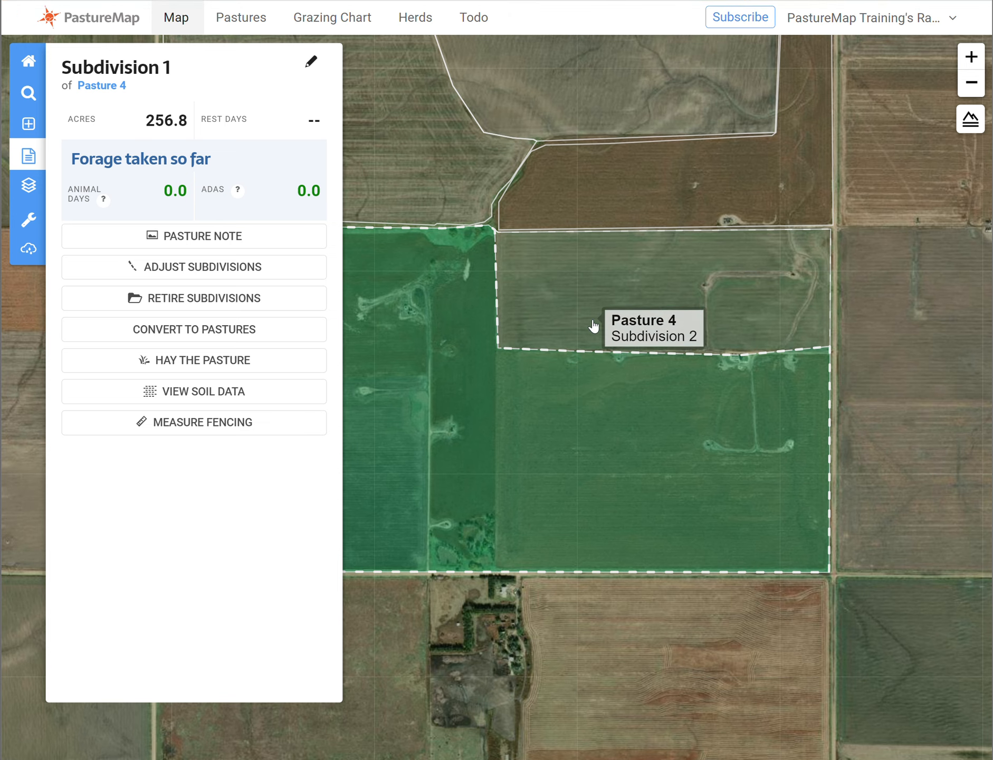
Step: Convert the two subdivisions of Pasture 4 into permanent pastures under the default names Pasture 1 and Pasture 2
scroll(466, 416, "down", 1)
left_click_drag(437, 411, 526, 397)
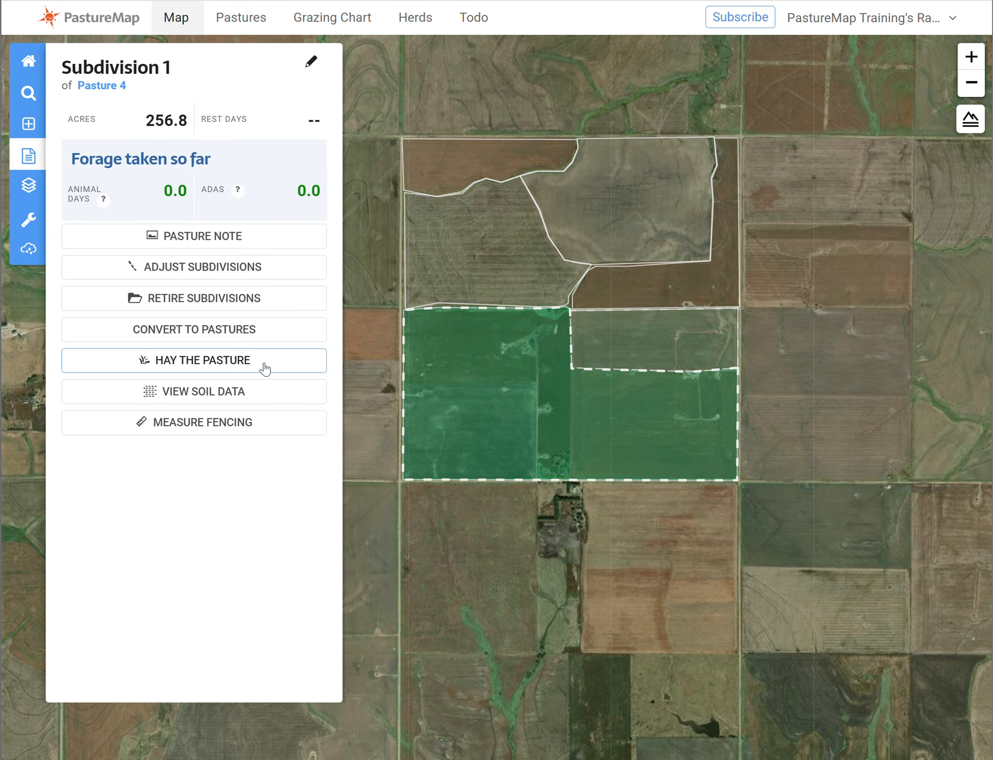
left_click(259, 337)
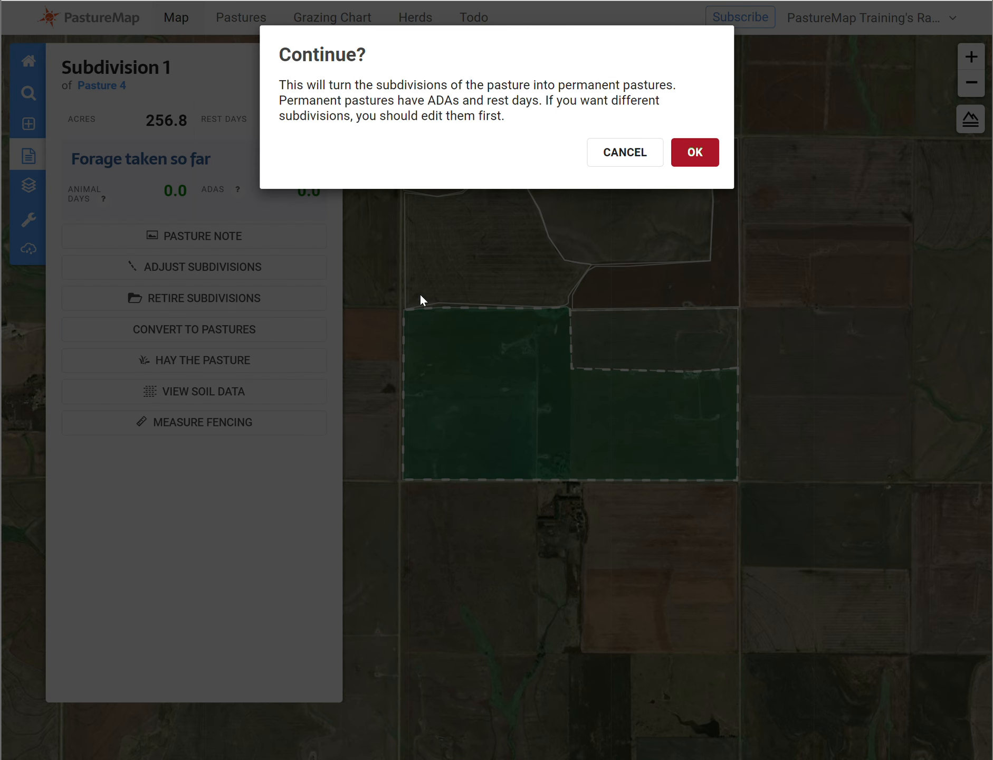
left_click(709, 157)
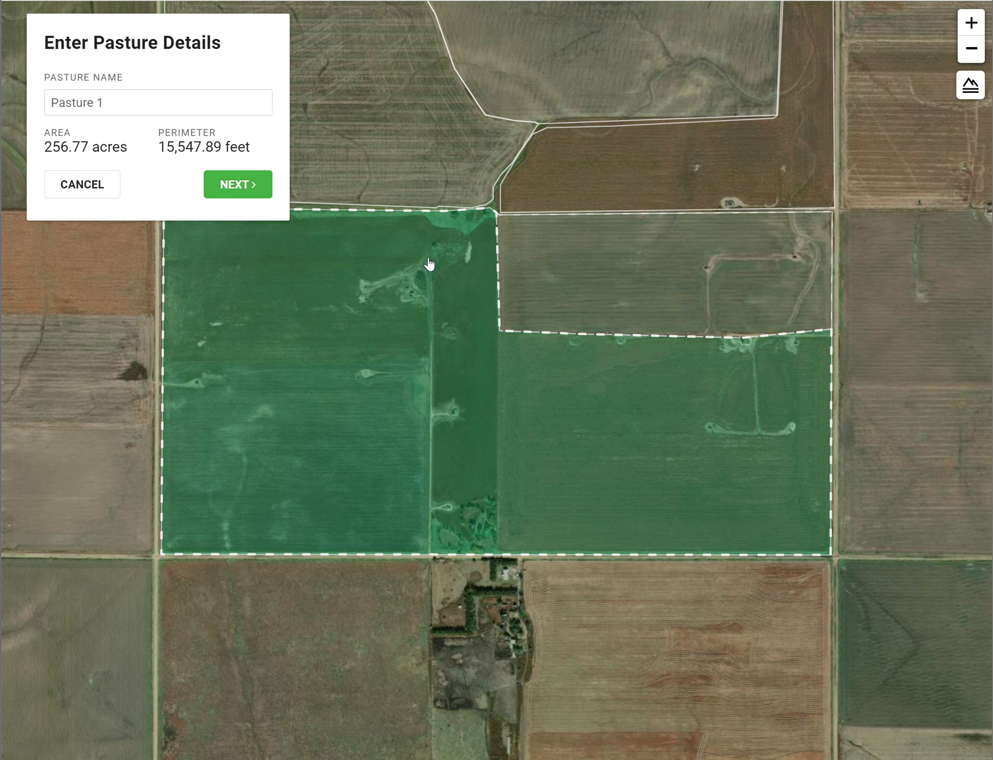
left_click(250, 193)
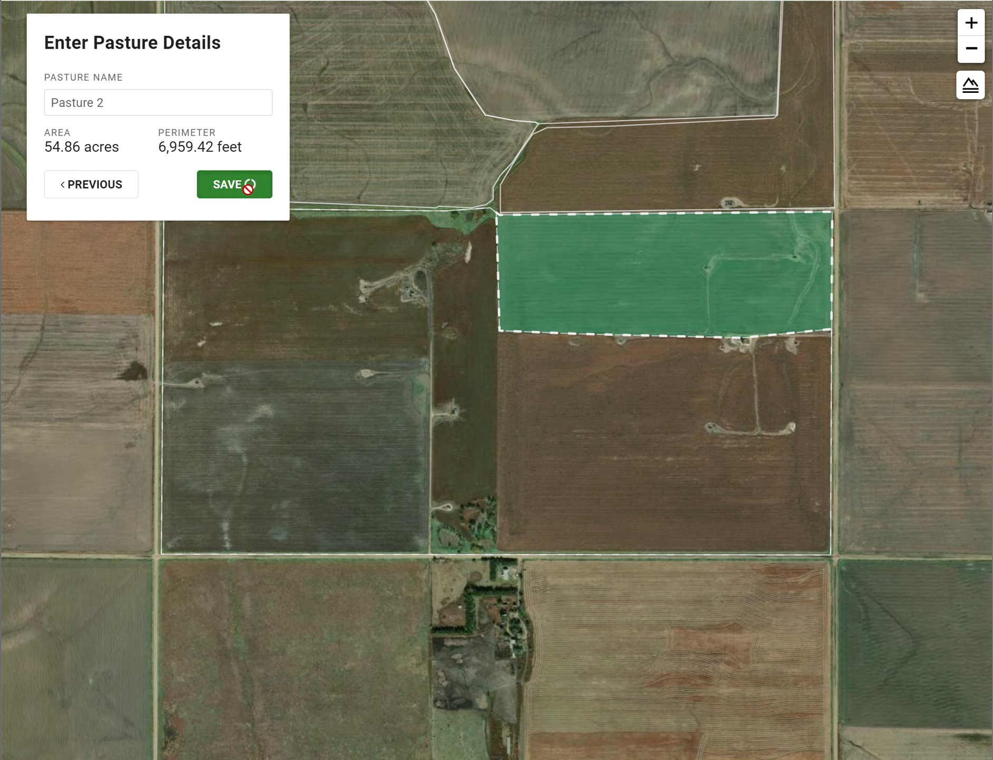
left_click(249, 195)
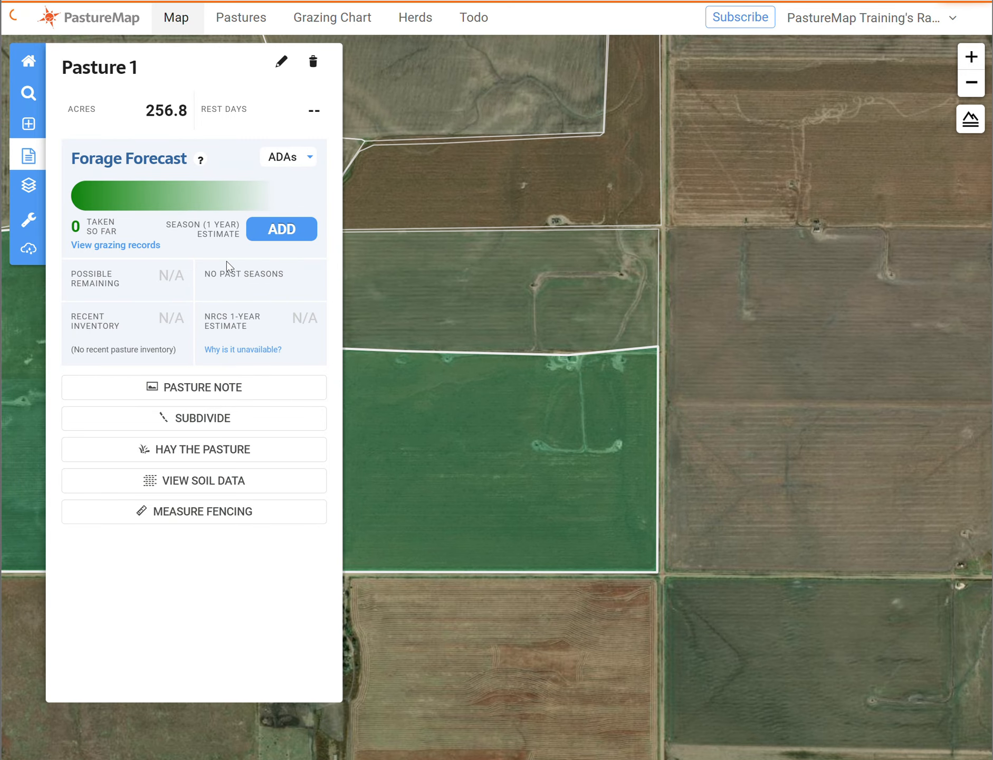
Step: Subdivide the new Pasture 1 with a straight line from outside the south fence north into Pasture 2, separating the southeastern field
left_click(215, 416)
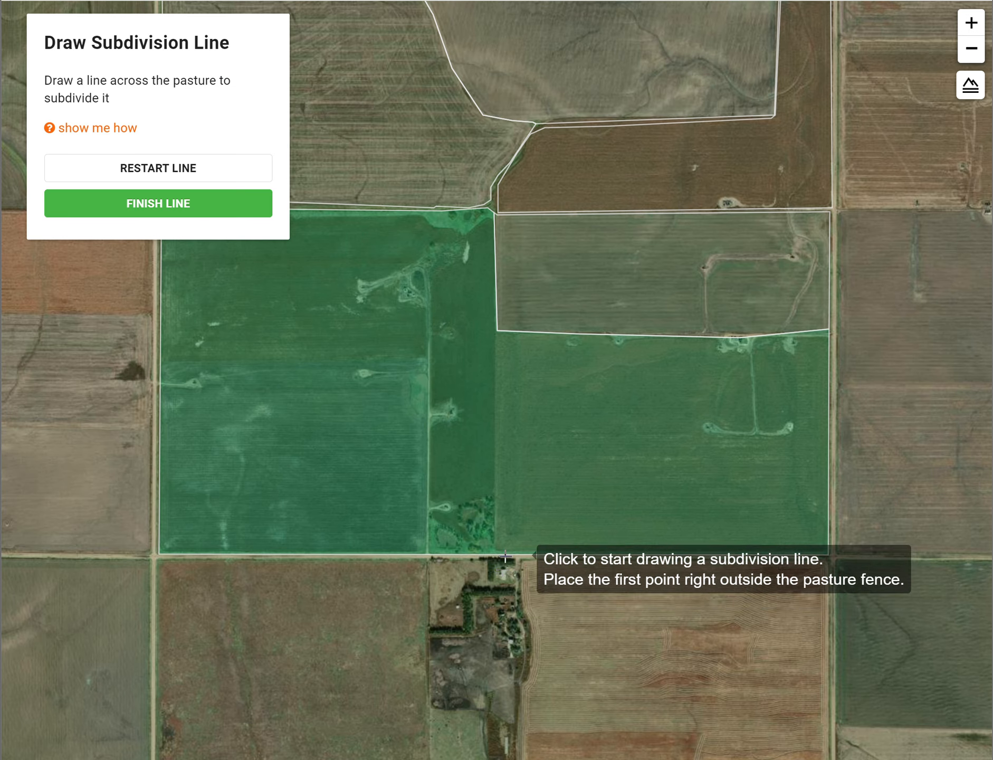
left_click(499, 569)
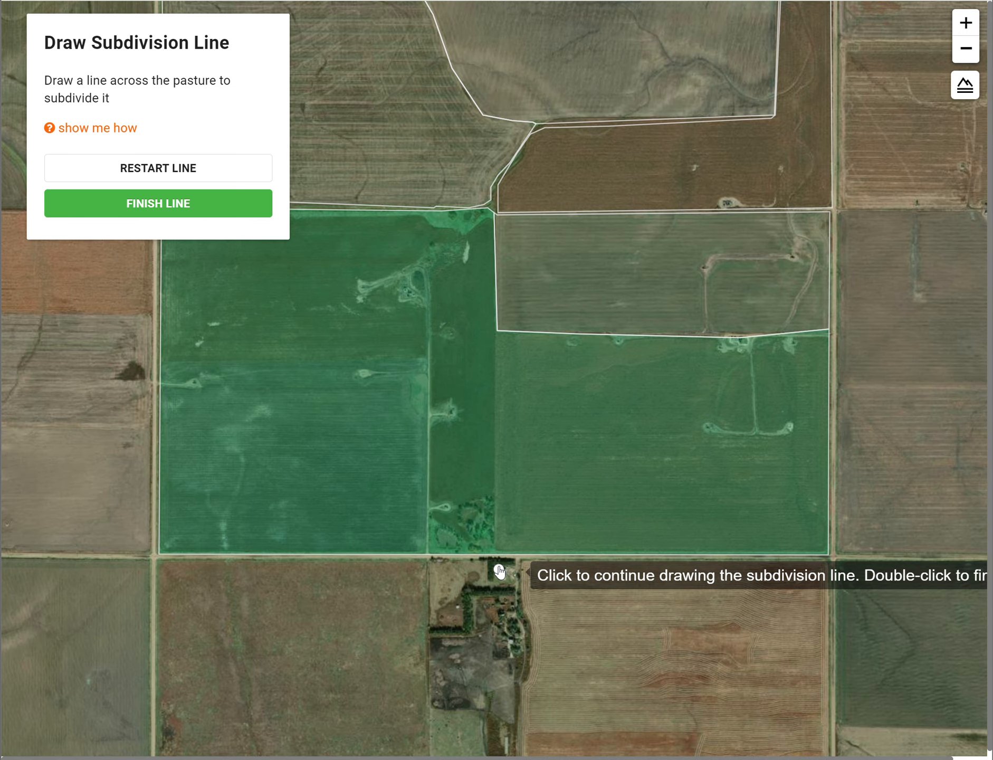
double_click(499, 313)
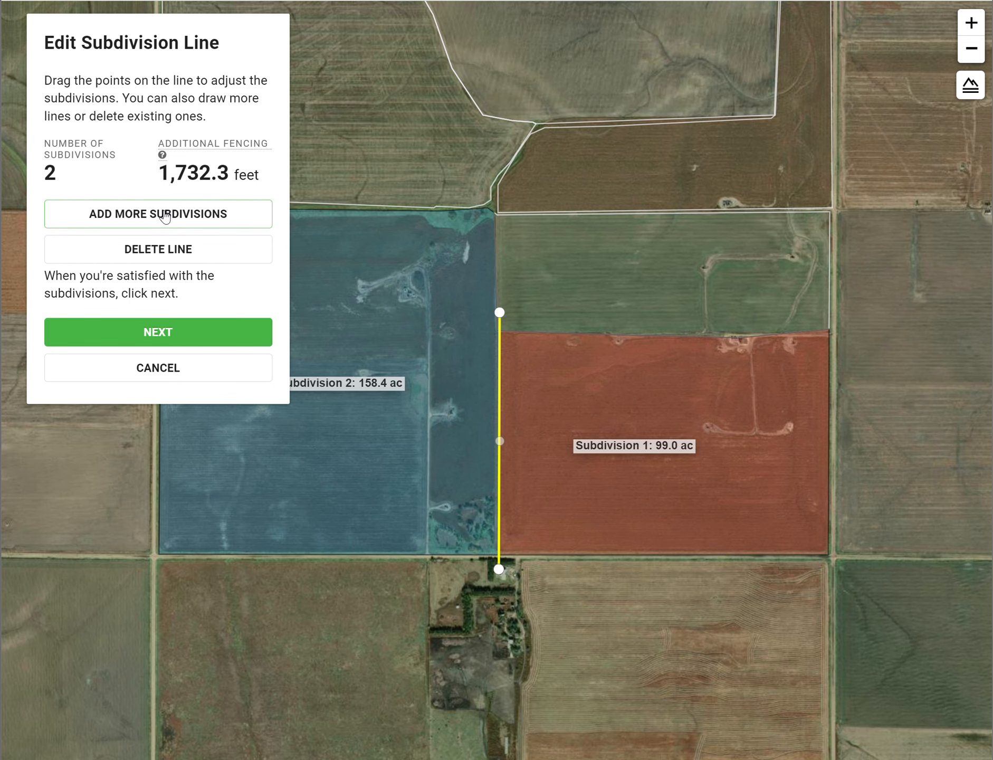
Step: Add a second subdivision line around the southwestern field, running from outside the west fence eastward, and south past the southern fence
left_click_drag(441, 381, 544, 388)
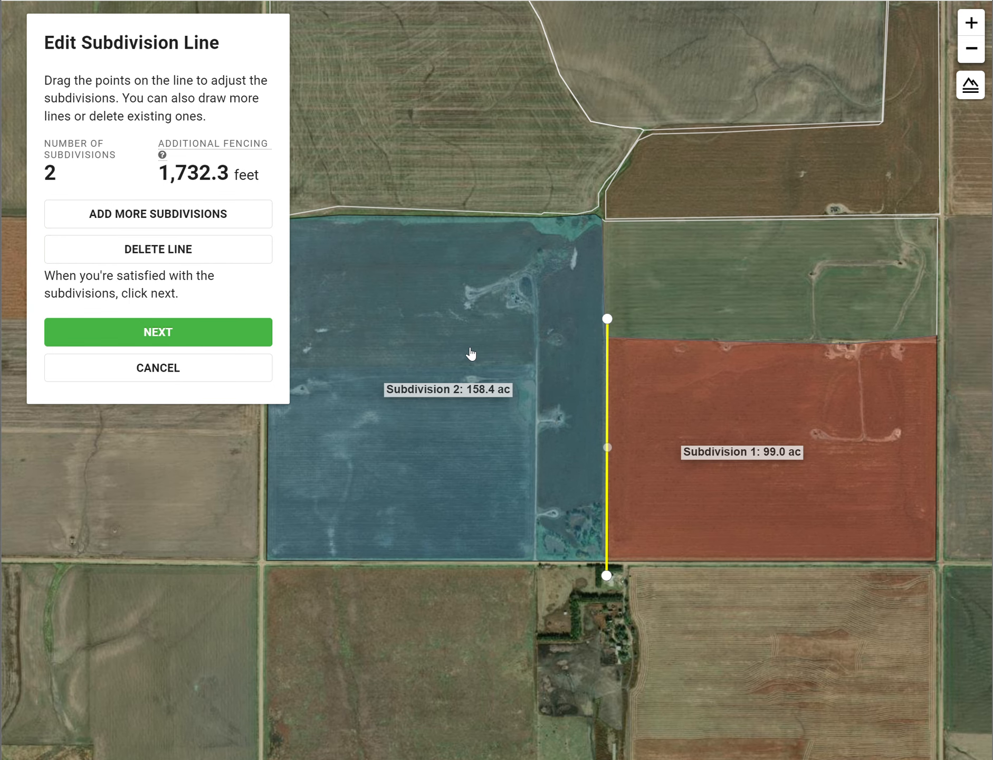
left_click(215, 216)
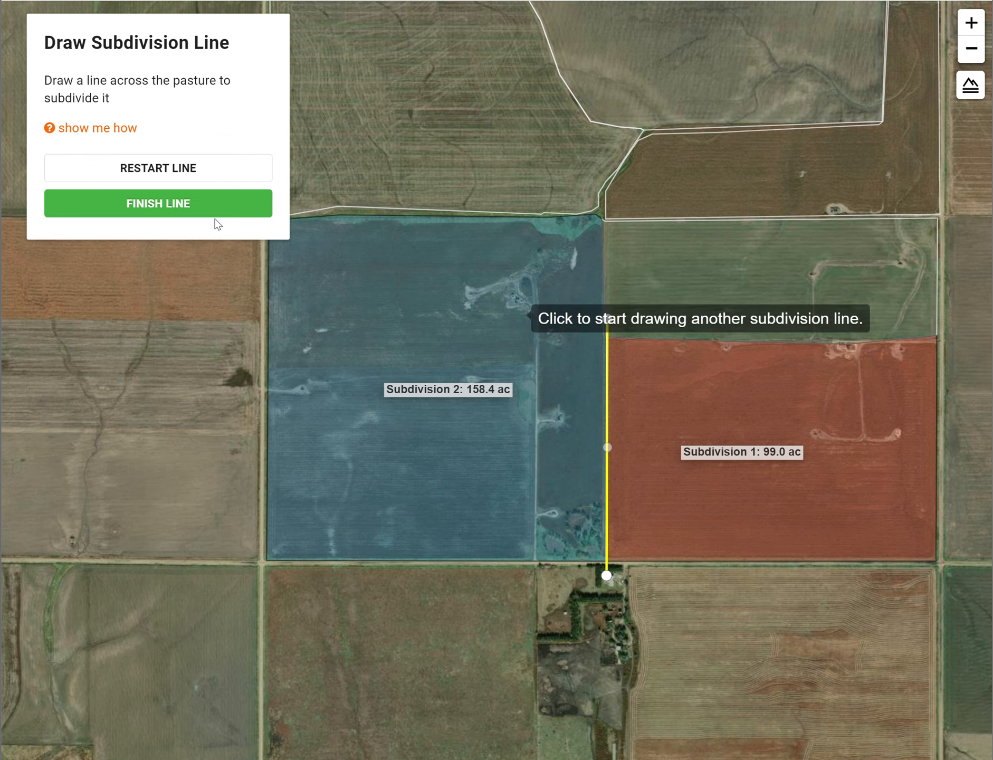
left_click(254, 368)
left_click(385, 361)
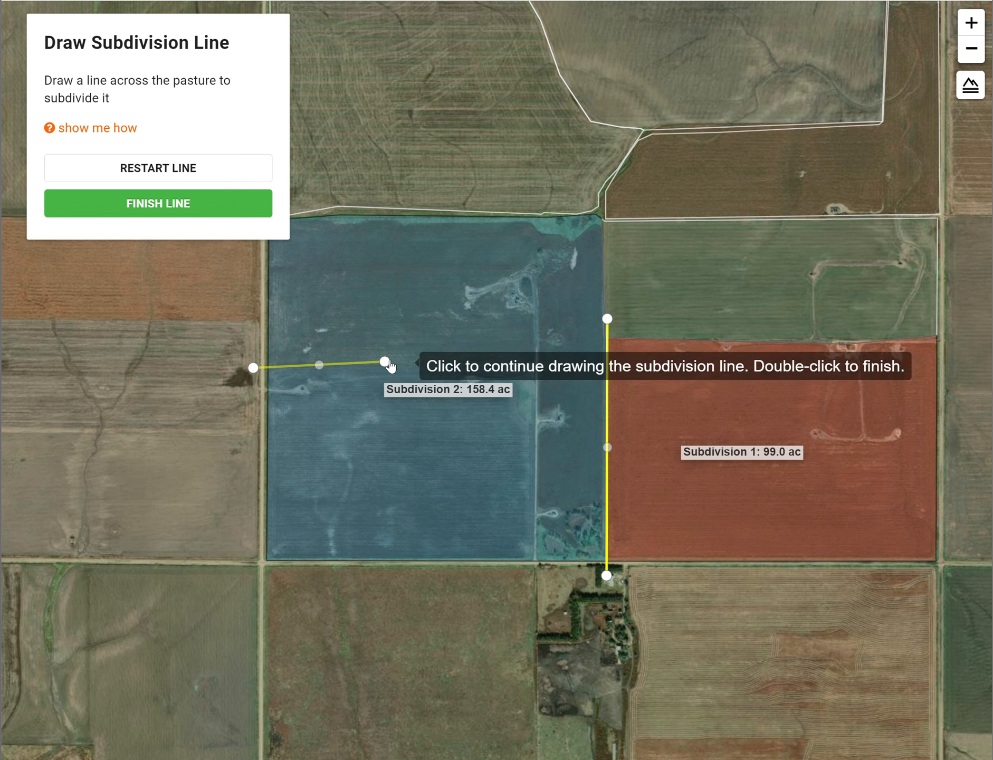
left_click(511, 364)
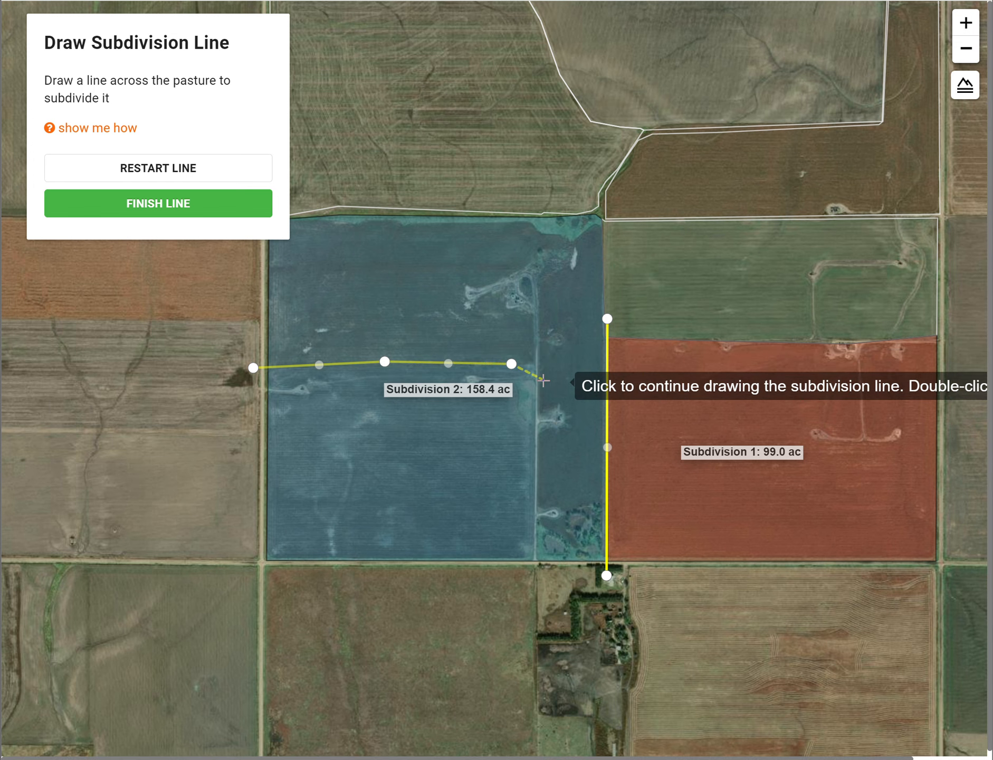
left_click(529, 369)
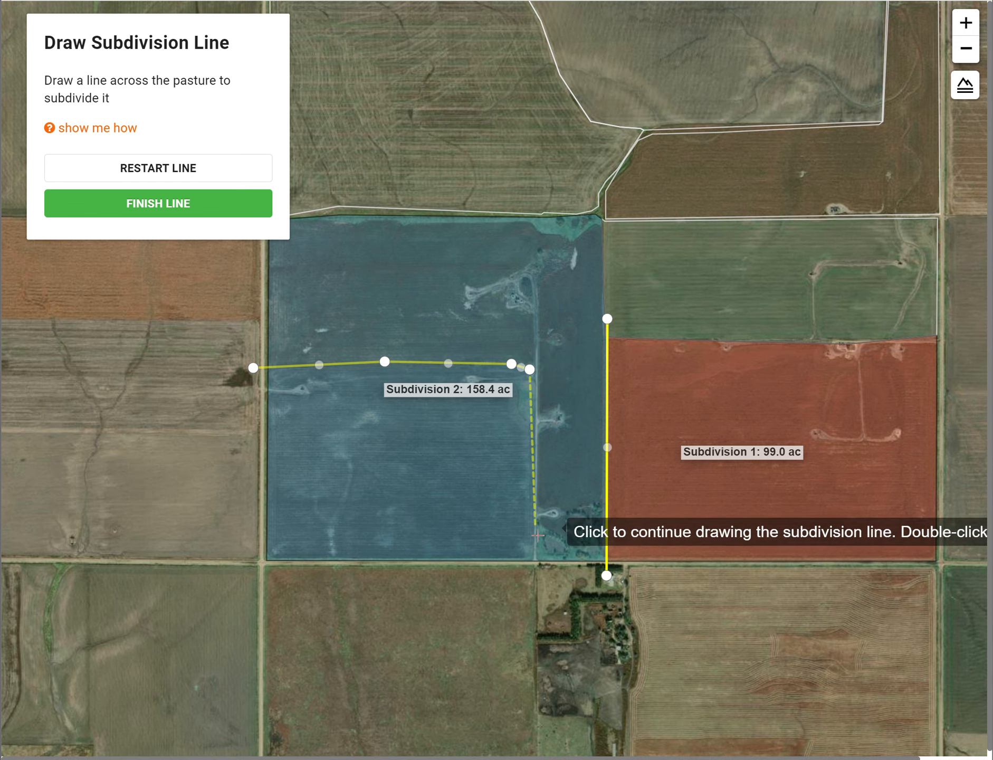
double_click(536, 581)
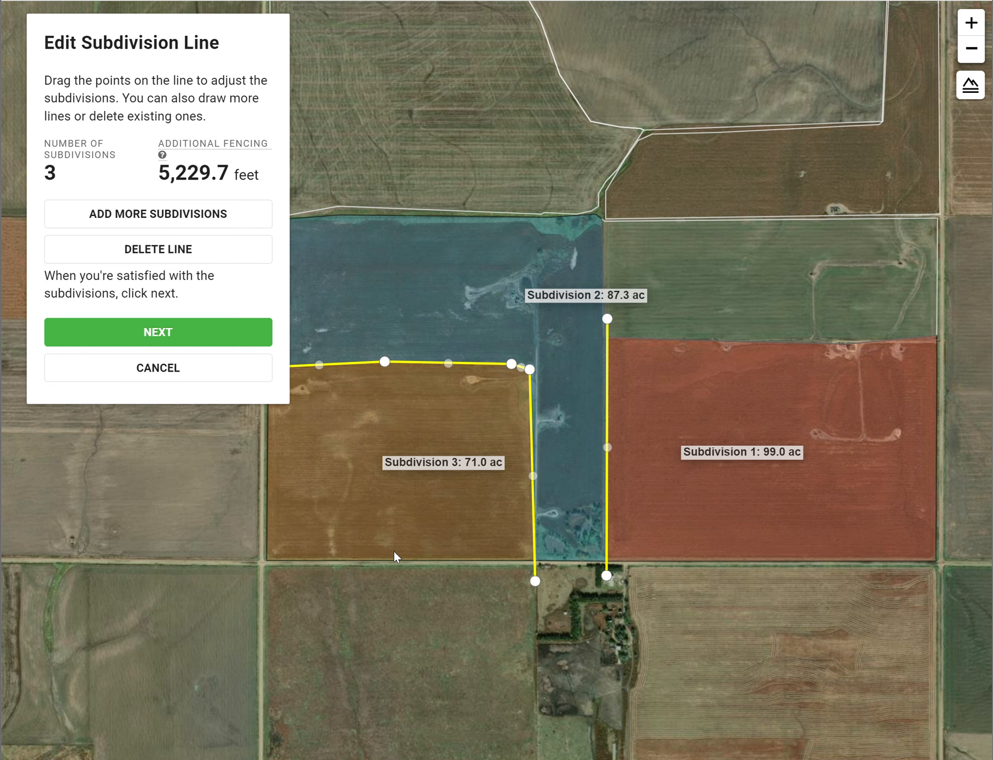
Step: Accept both lines and save the three parts under the default names Subdivision 1, Subdivision 2 and Subdivision 3
left_click(203, 340)
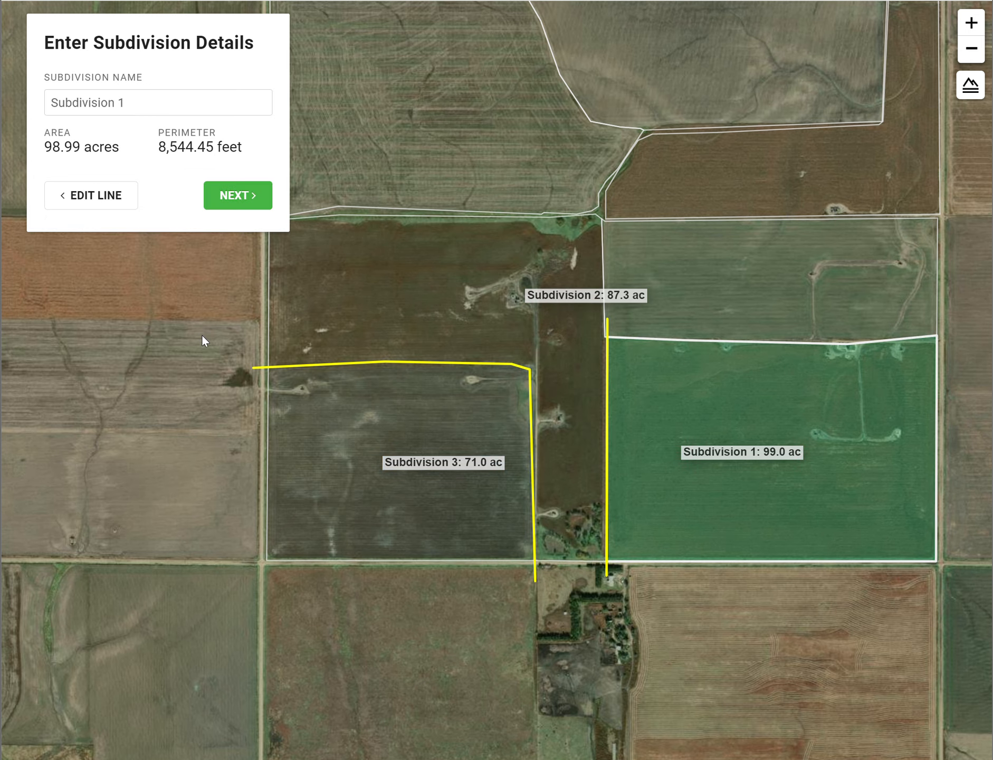
left_click(241, 206)
left_click(241, 206)
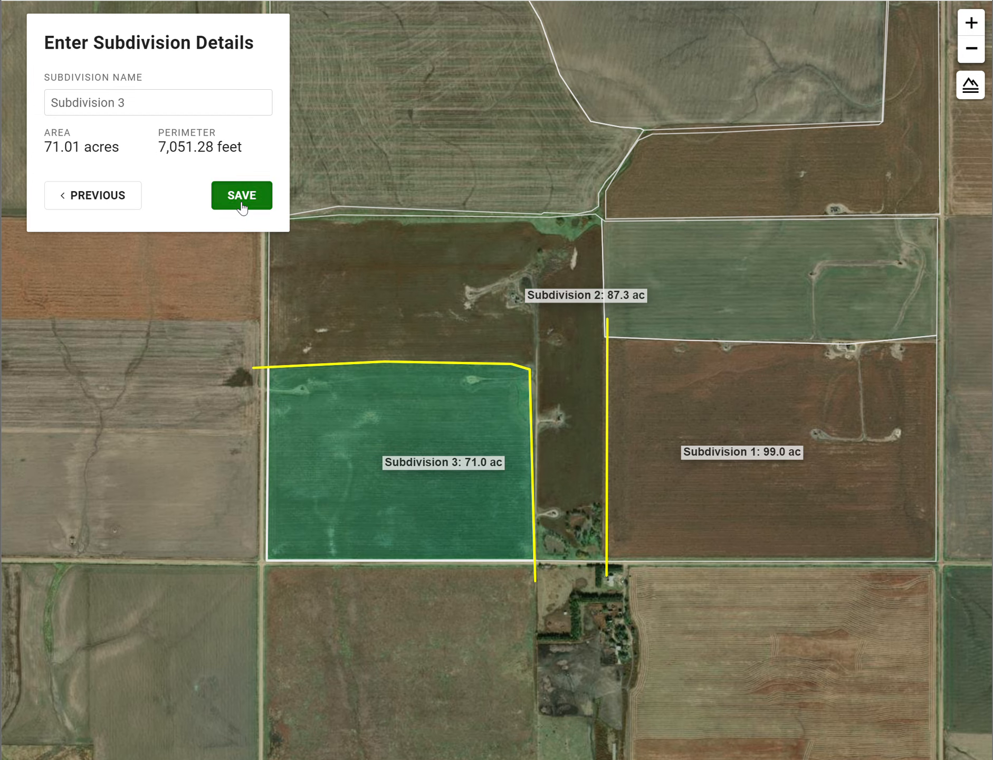
left_click(242, 207)
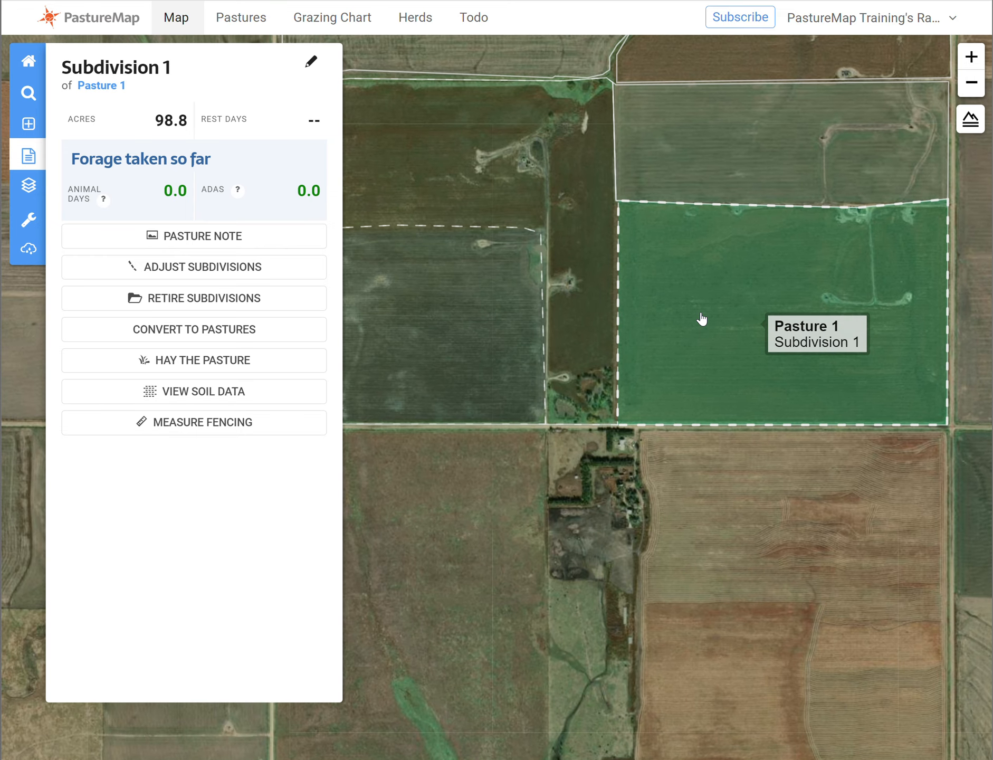
Step: Check the subdivisions of Pasture 1 on the map and convert them into permanent pastures, keeping the default names
left_click_drag(592, 284, 687, 312)
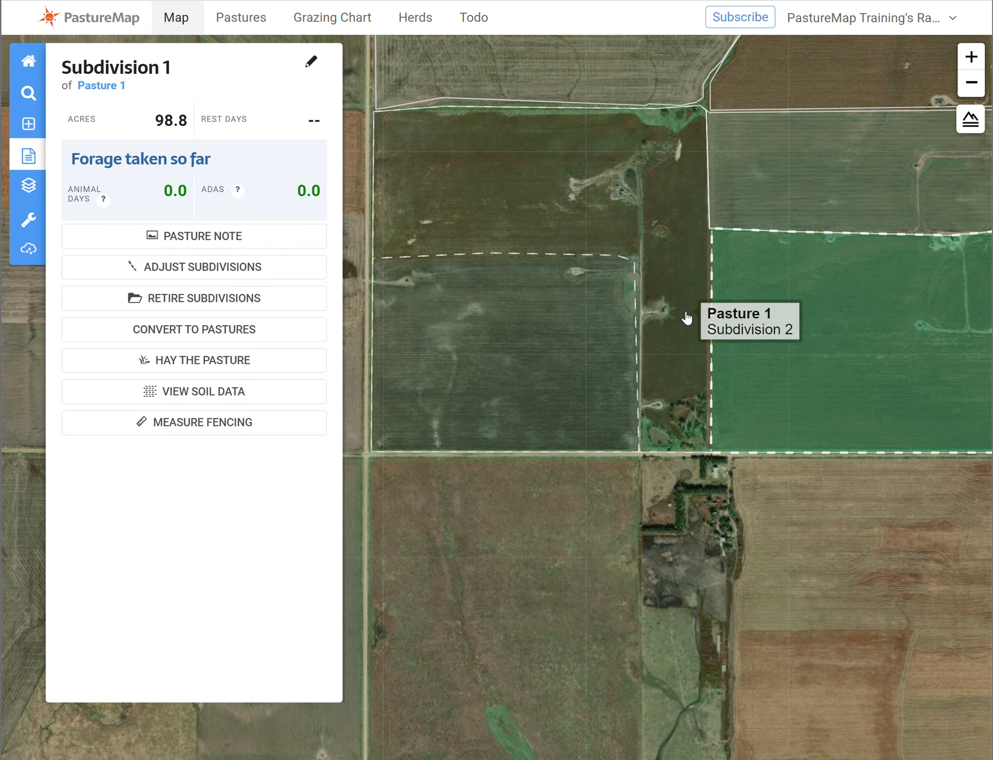
left_click(654, 231)
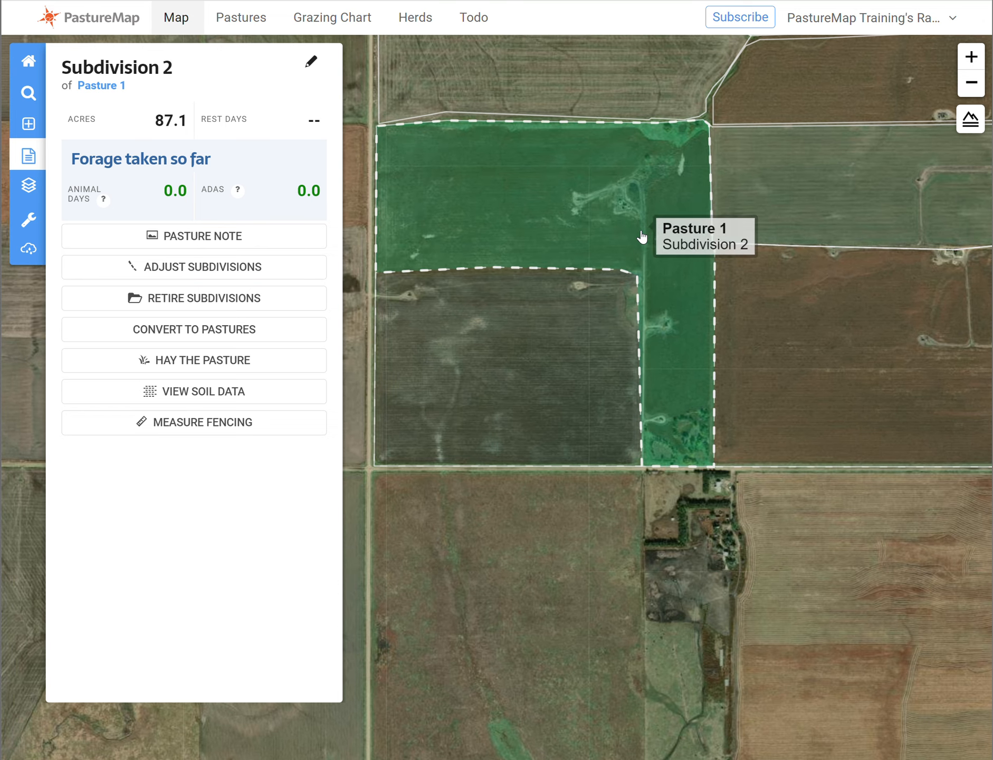
left_click(604, 337)
left_click(926, 324)
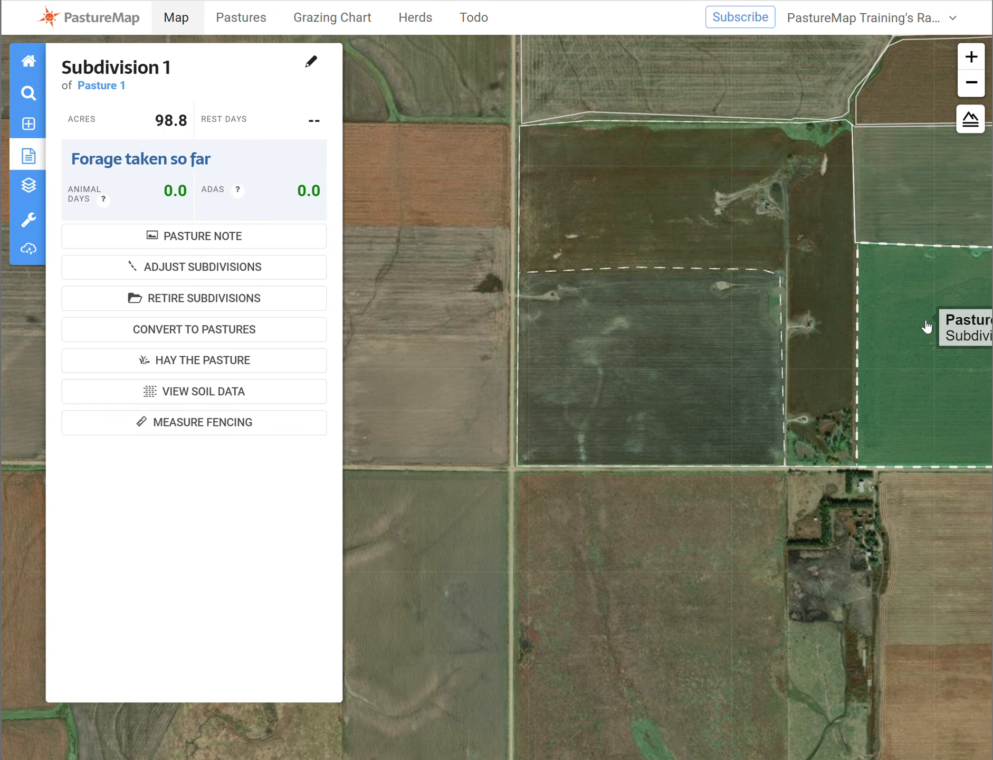
left_click(262, 330)
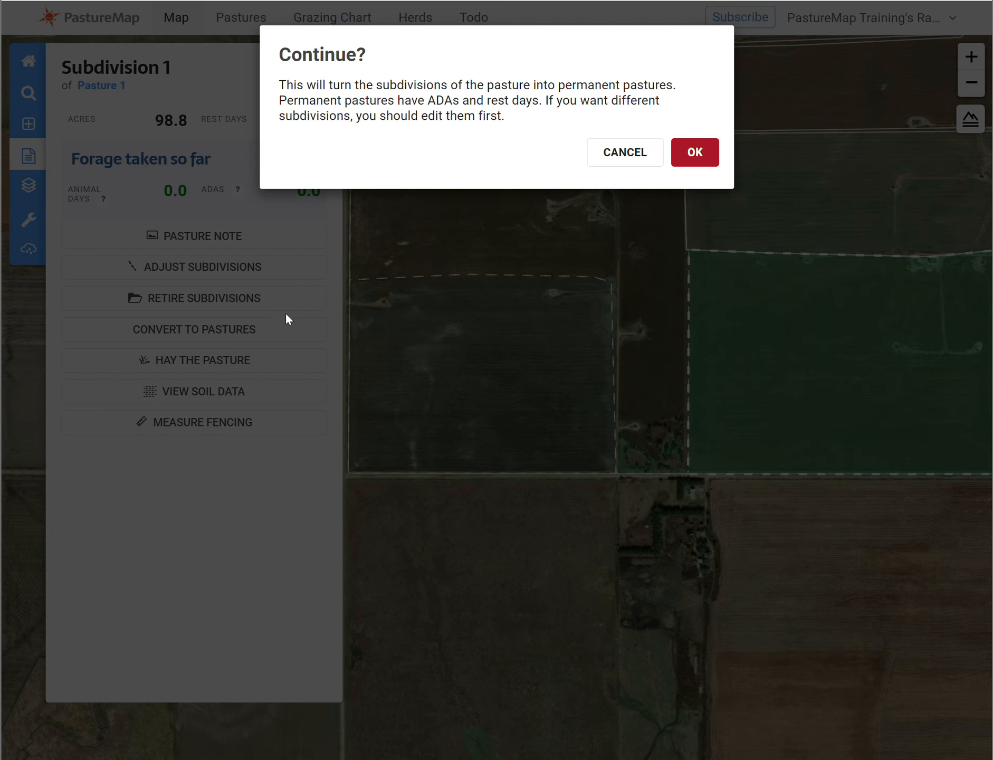
left_click(707, 161)
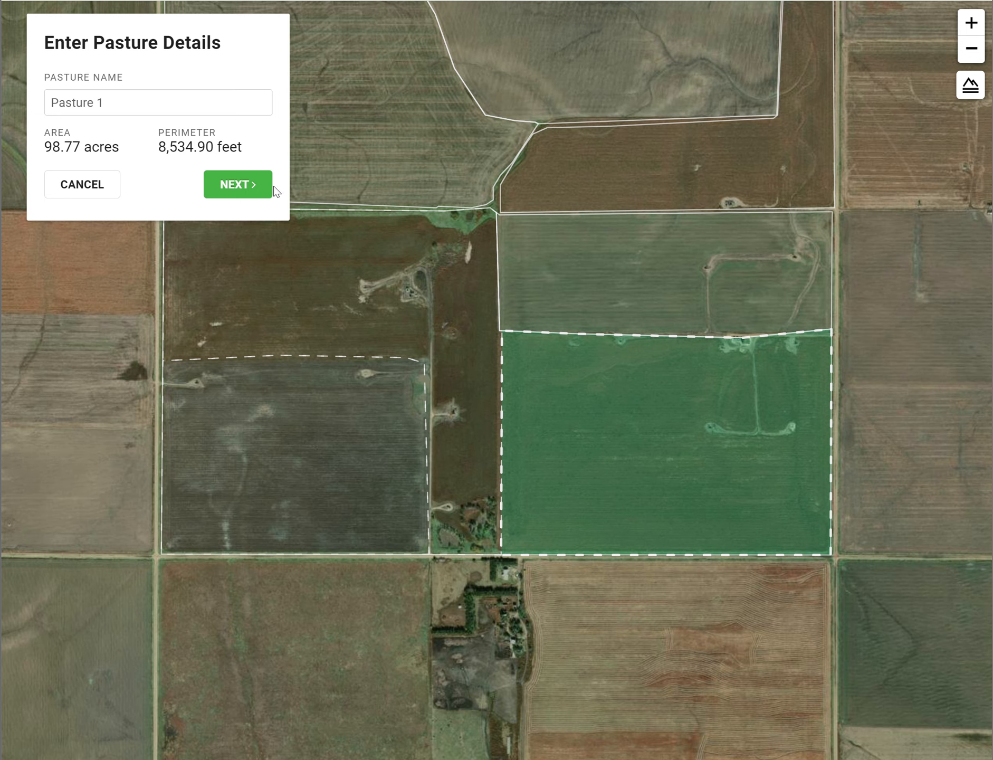
left_click(255, 187)
left_click(255, 189)
left_click(251, 185)
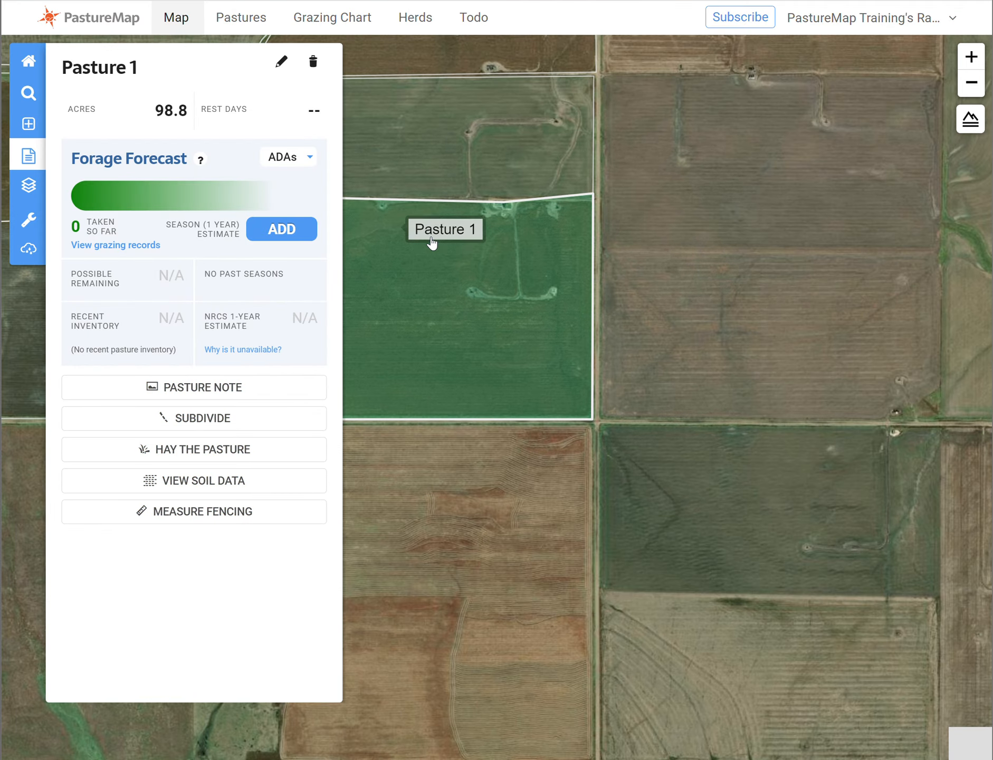
Step: Inspect the ranch's pastures on the map, including the northeastern Pasture 2, Right, Left and the northwestern Pasture 1
scroll(514, 296, "down", 2)
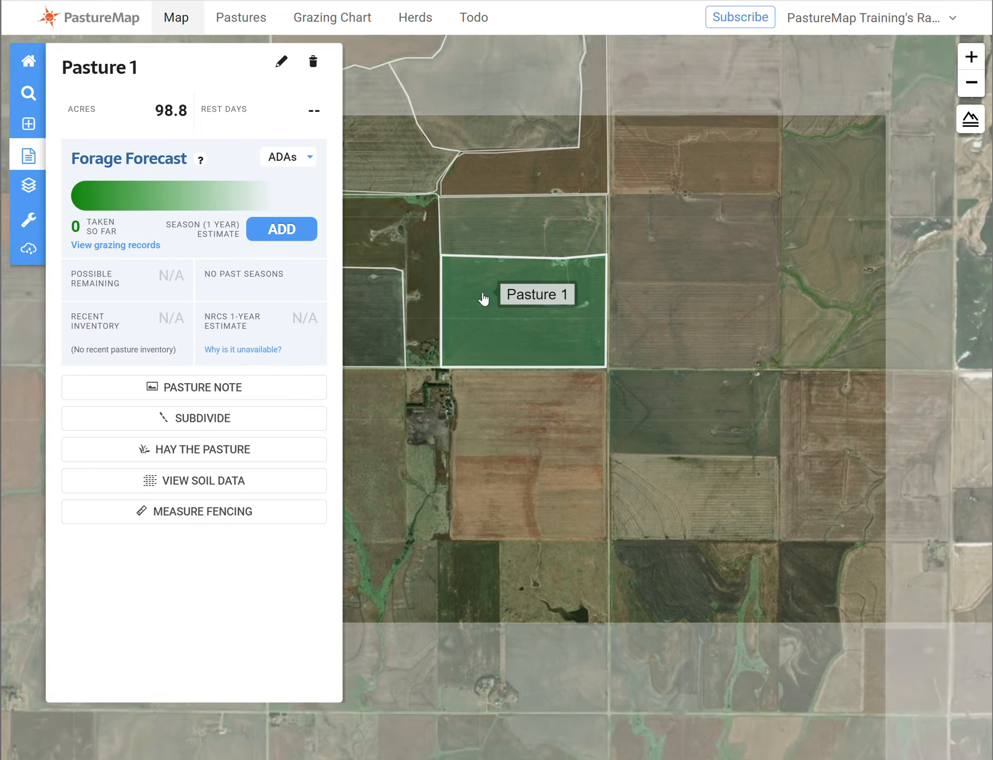
left_click_drag(483, 299, 580, 428)
left_click(630, 371)
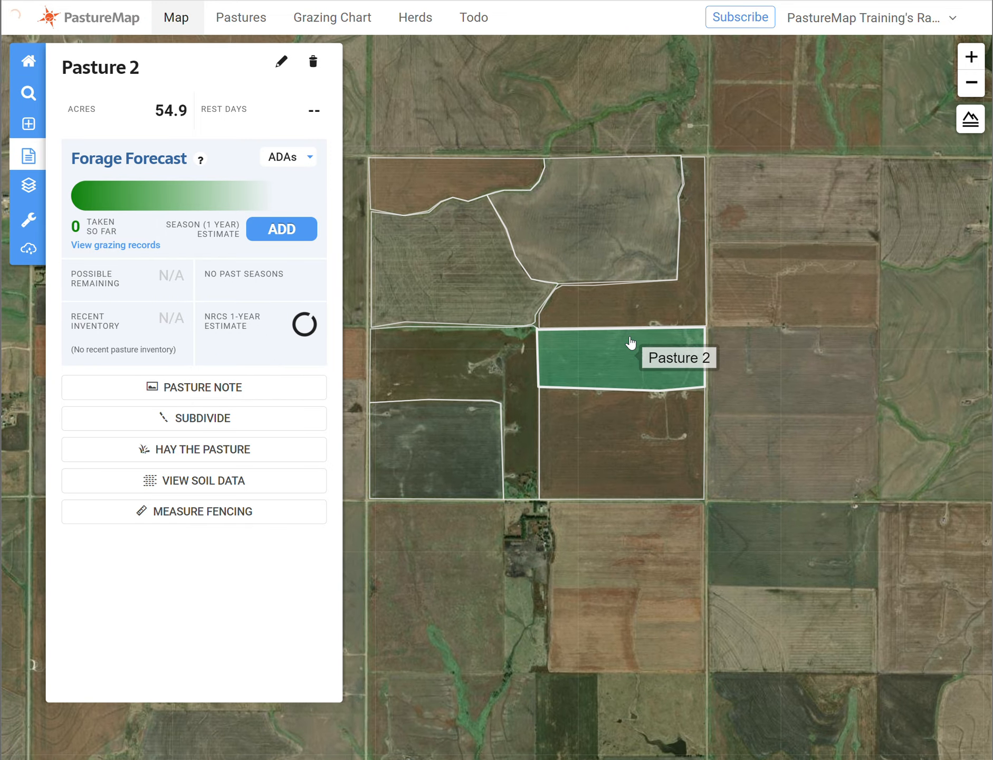
left_click(627, 313)
left_click(619, 227)
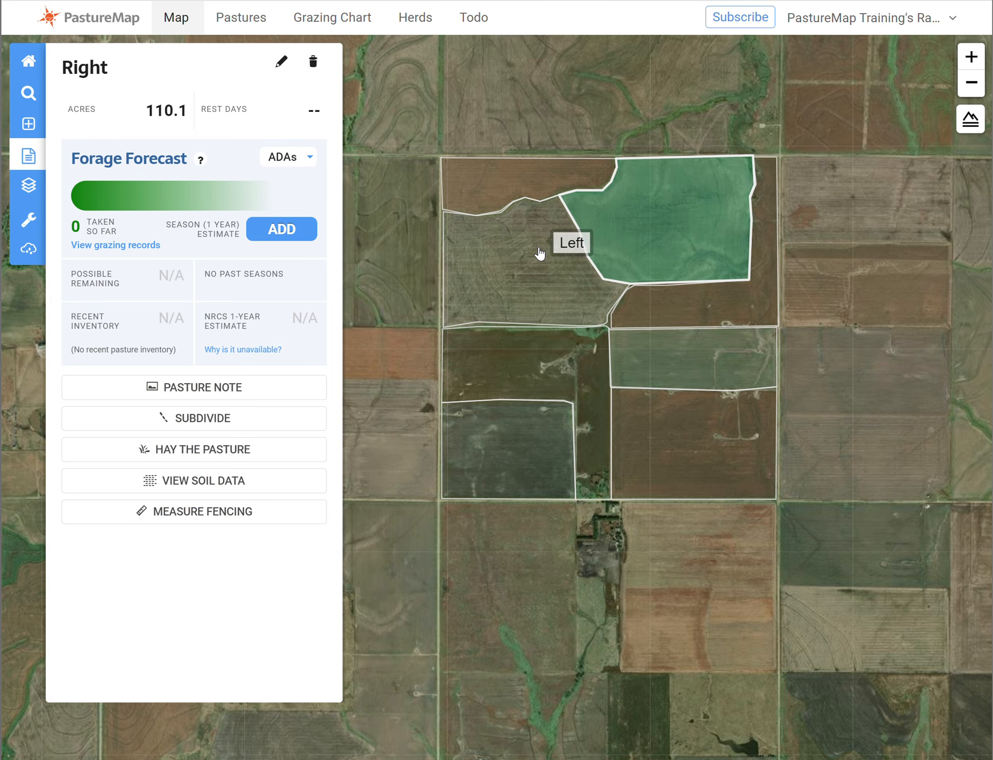
left_click(539, 254)
left_click(595, 185)
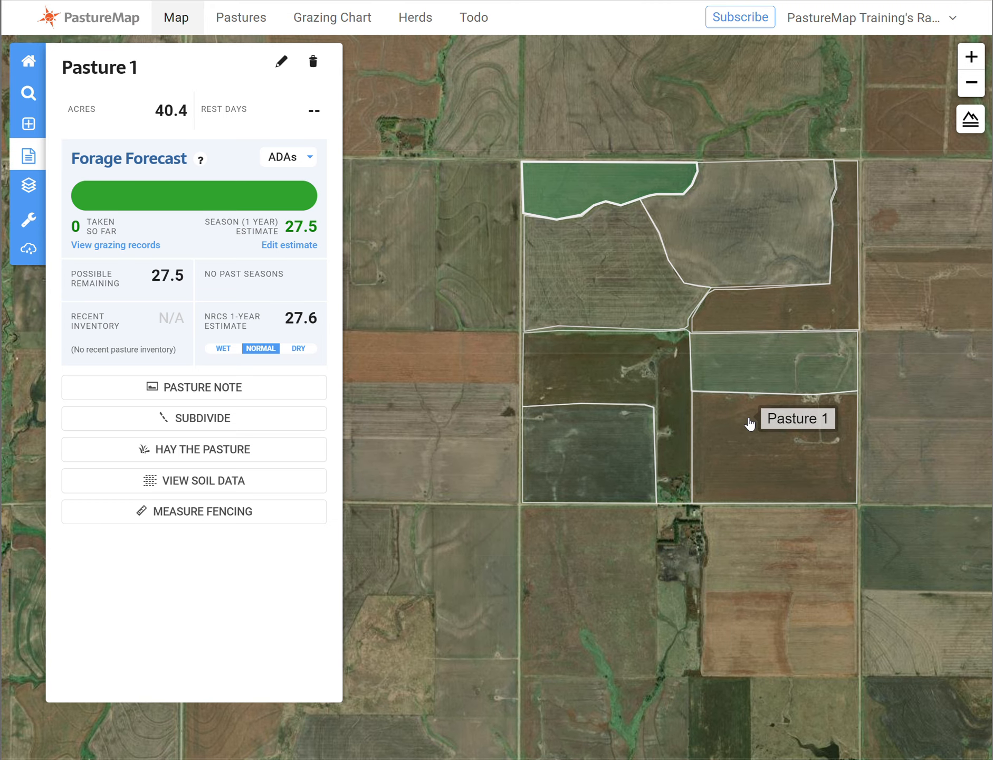
Step: Rename the southeastern Pasture 1 as Bottom Right and save the change
left_click(750, 423)
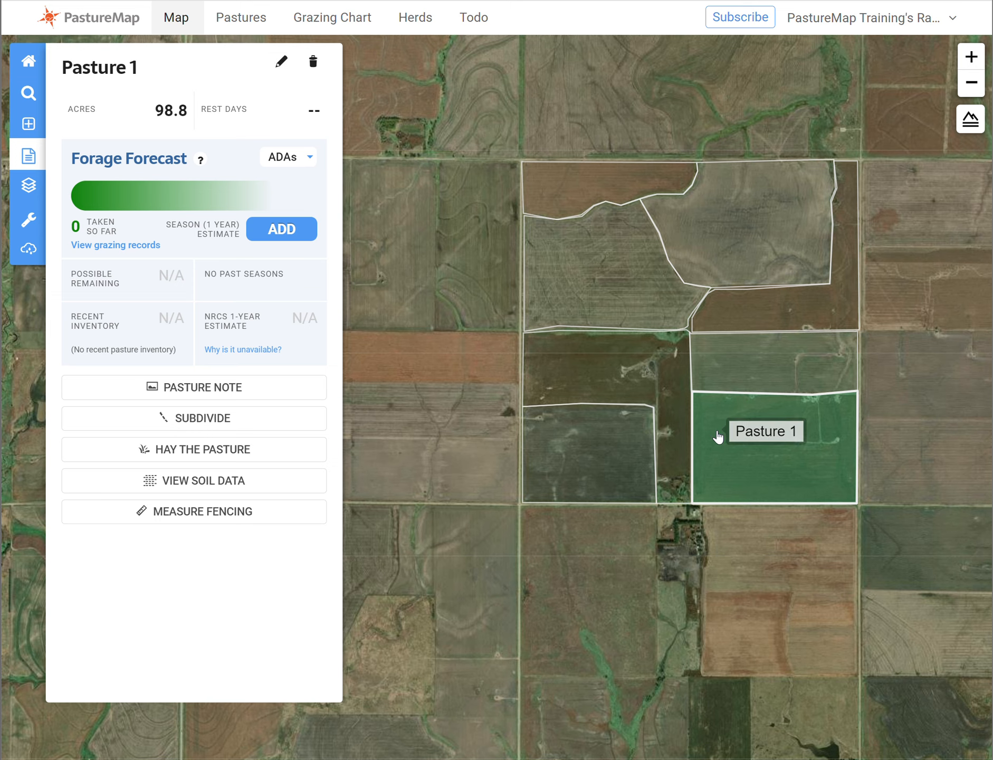
left_click(284, 68)
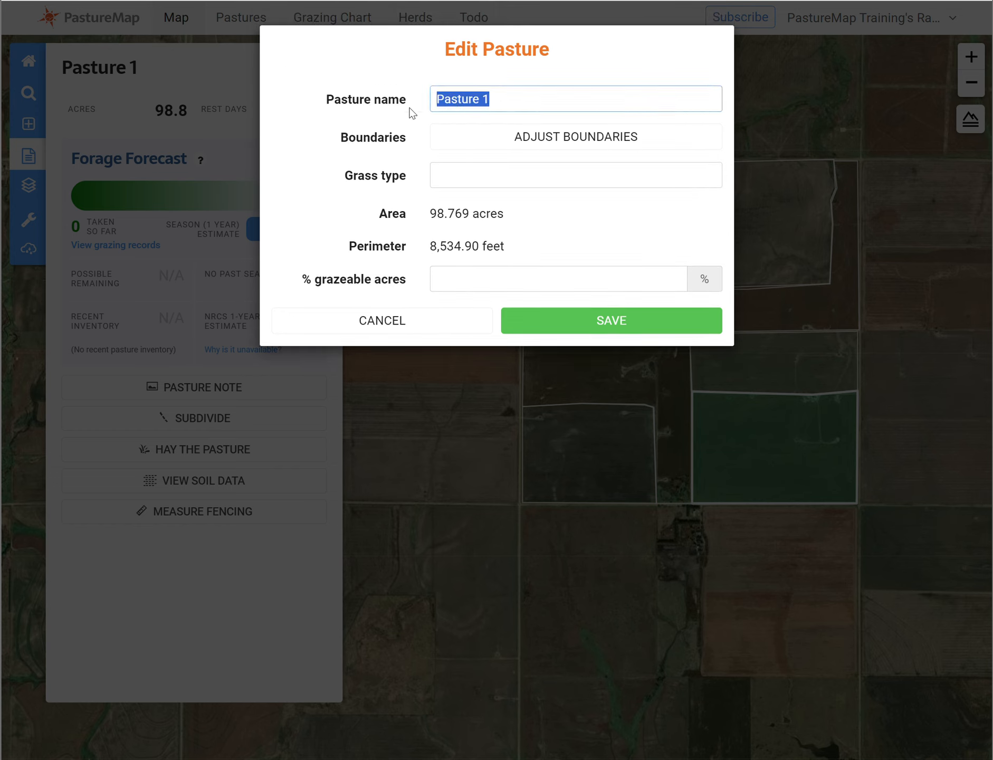
type("Bottom Right")
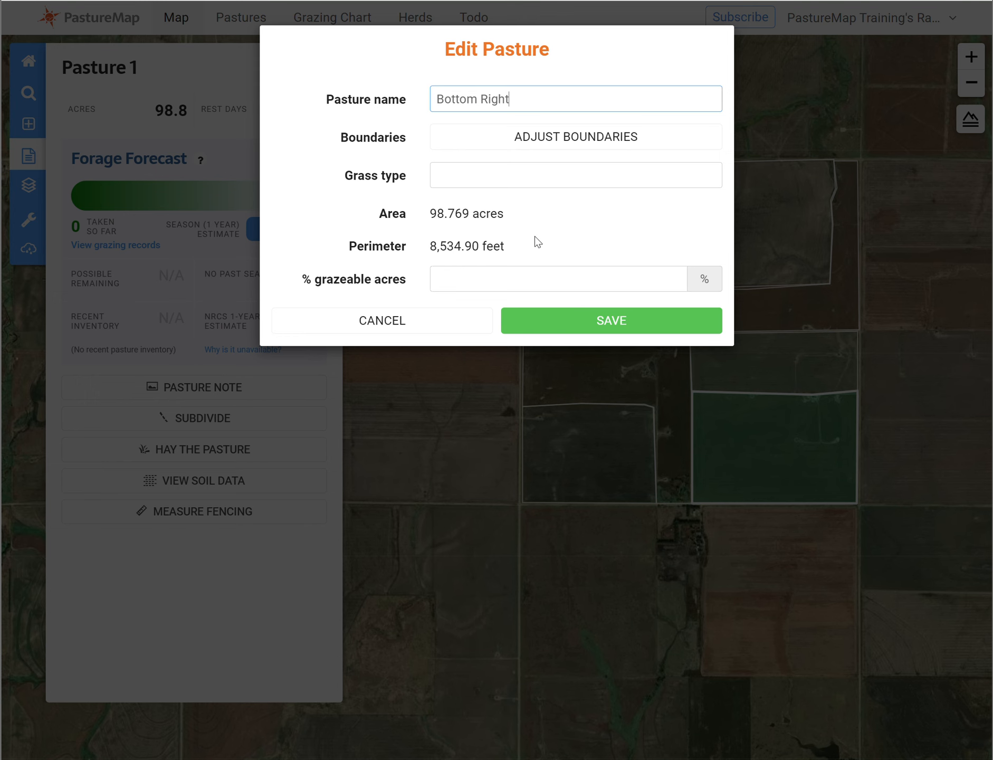
left_click(601, 328)
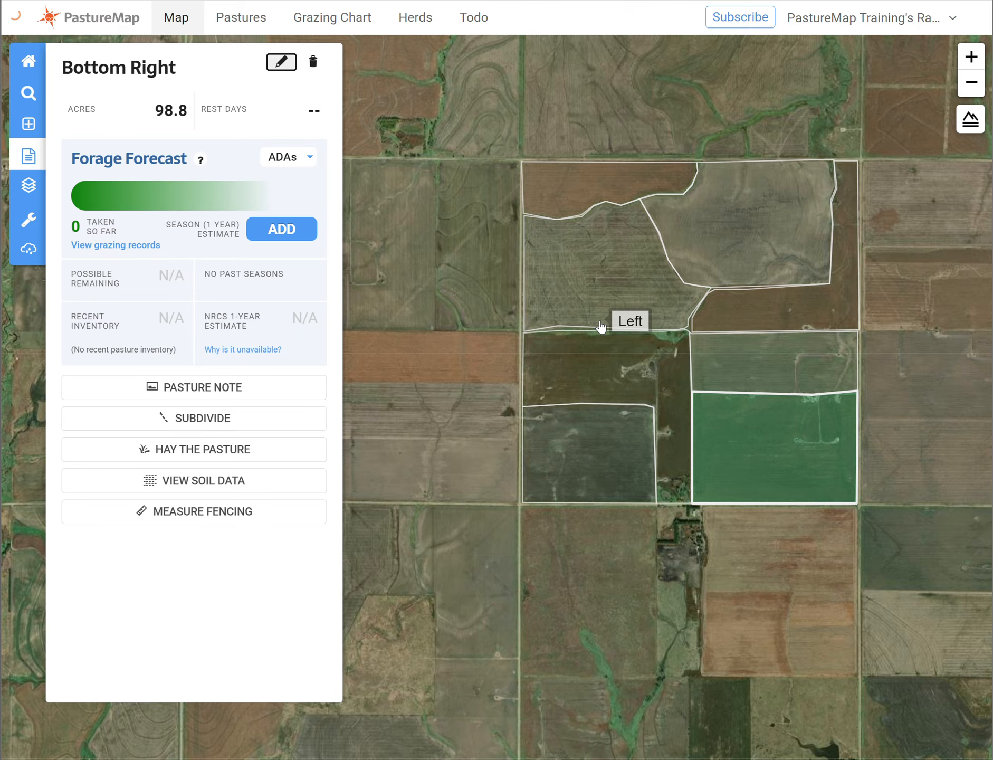
Step: Rename the L-shaped Pasture 2, between the southwestern pasture and Bottom Right, as The L and save the change
left_click(614, 449)
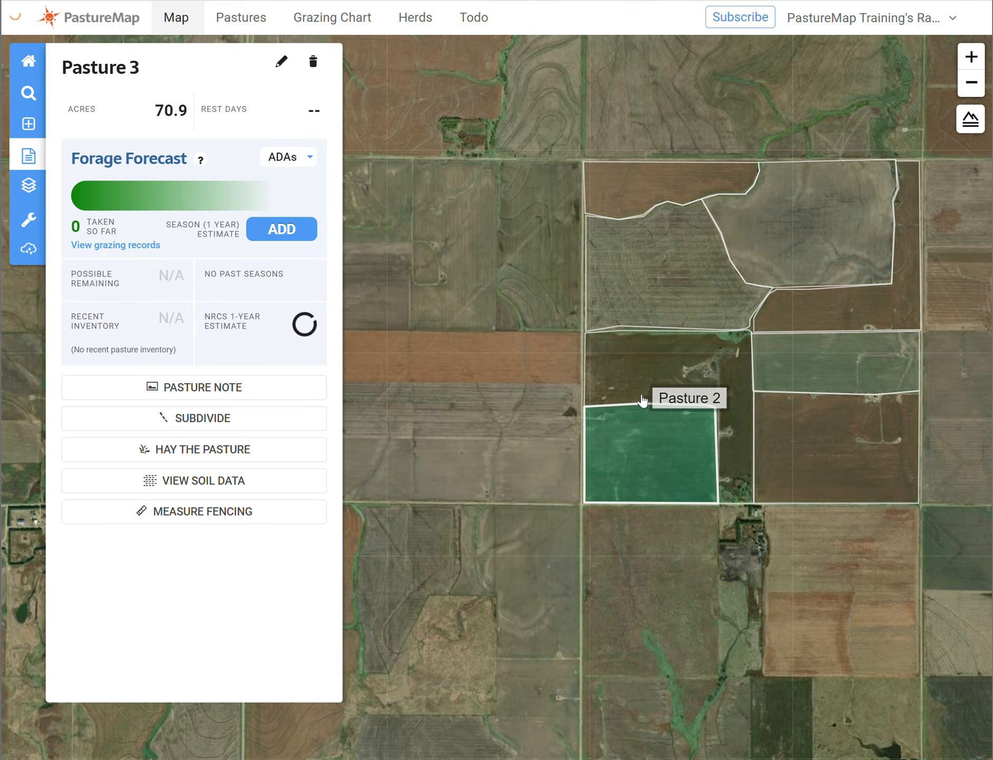
left_click(713, 377)
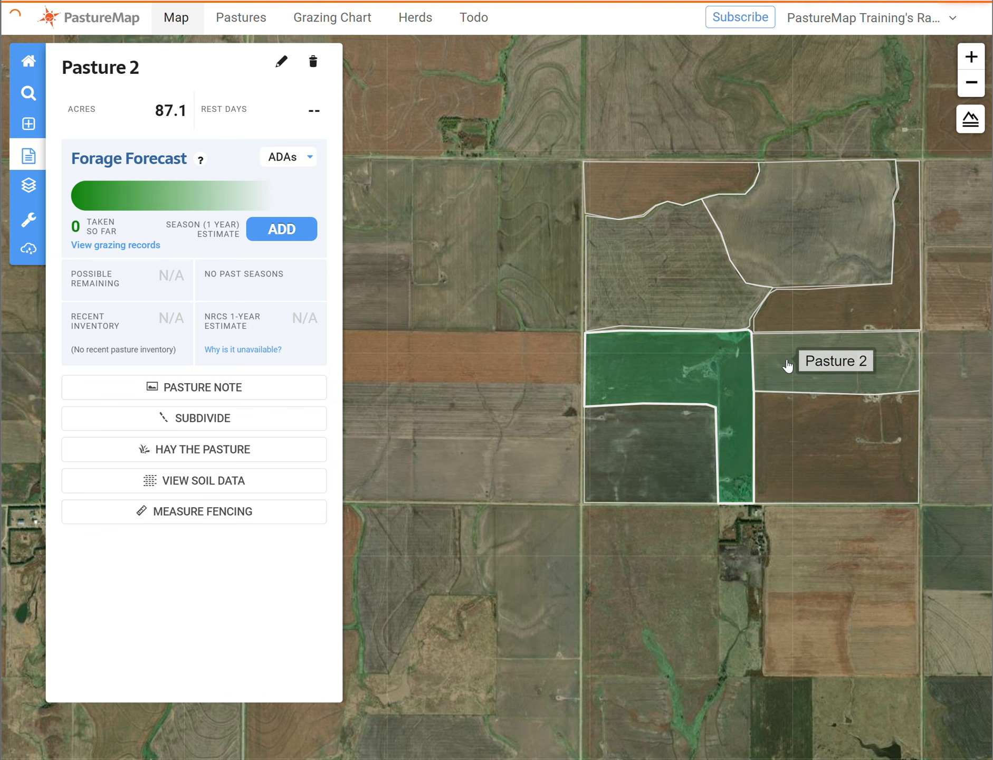
left_click(788, 364)
left_click(711, 366)
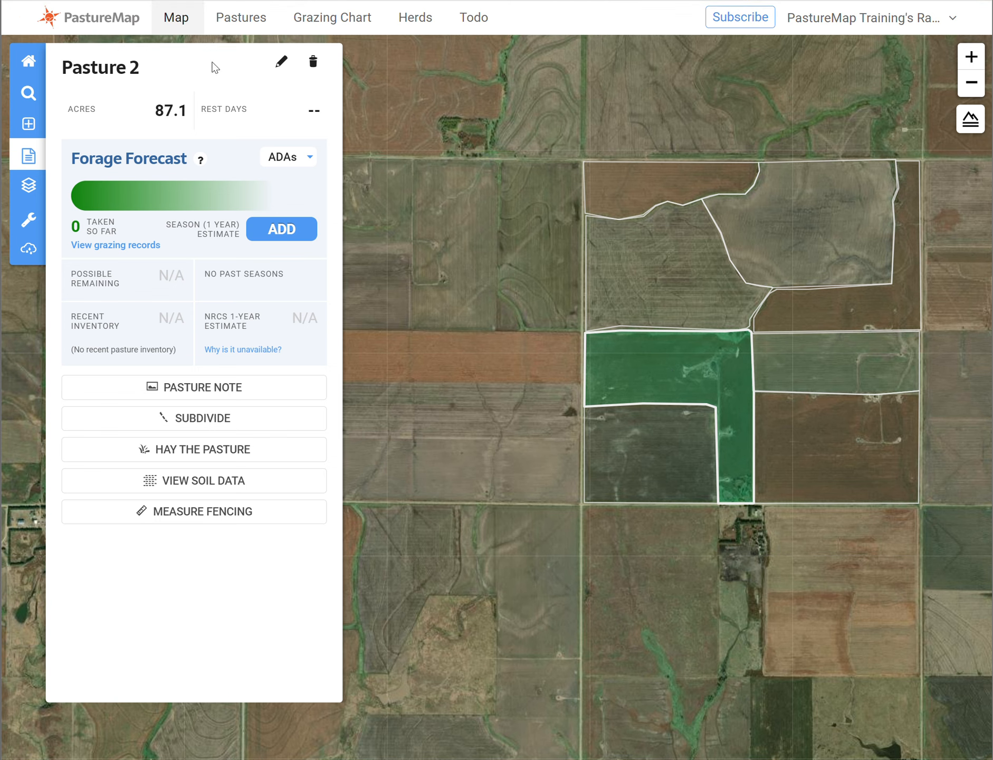
left_click(281, 61)
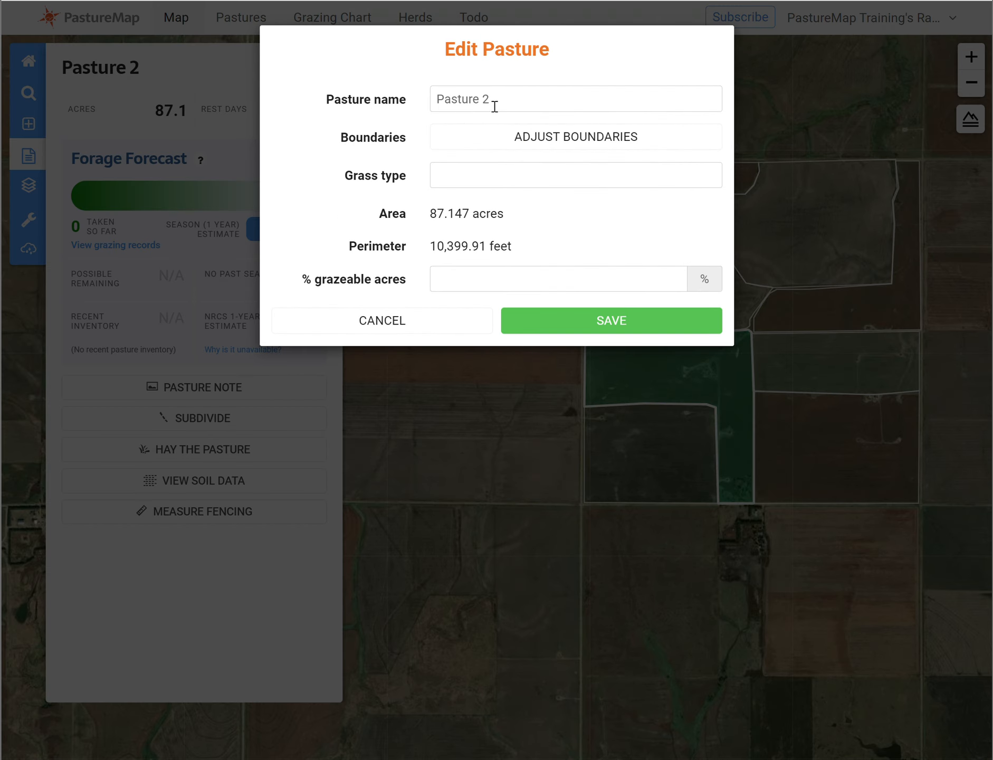
left_click_drag(493, 107, 424, 108)
type("The L")
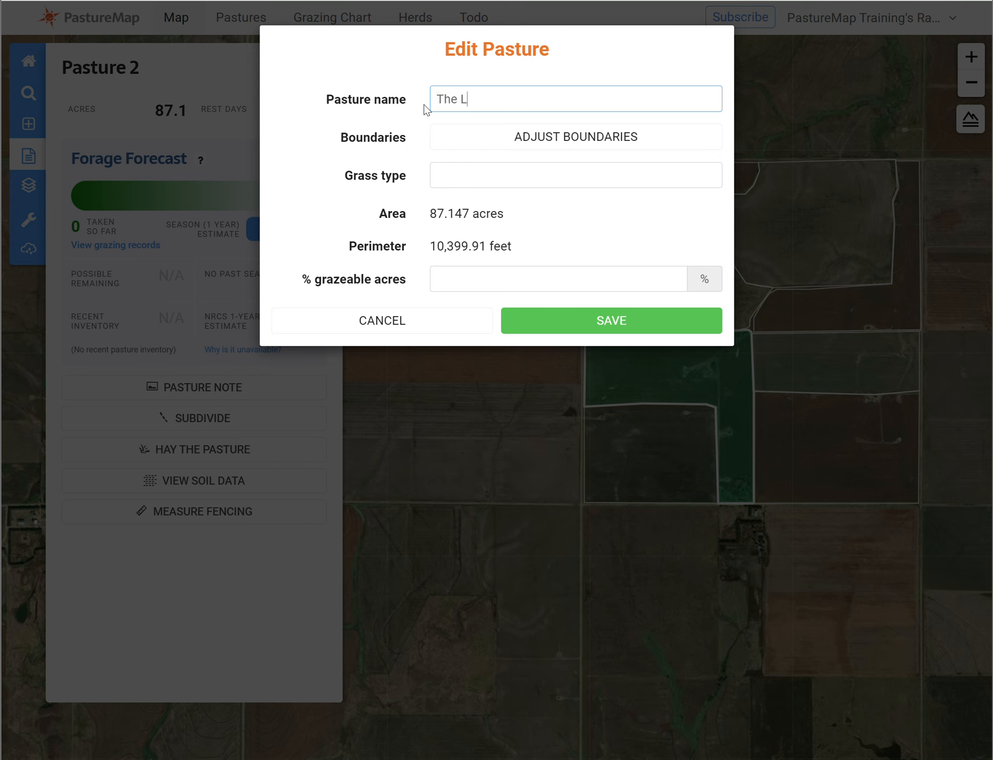
left_click(589, 321)
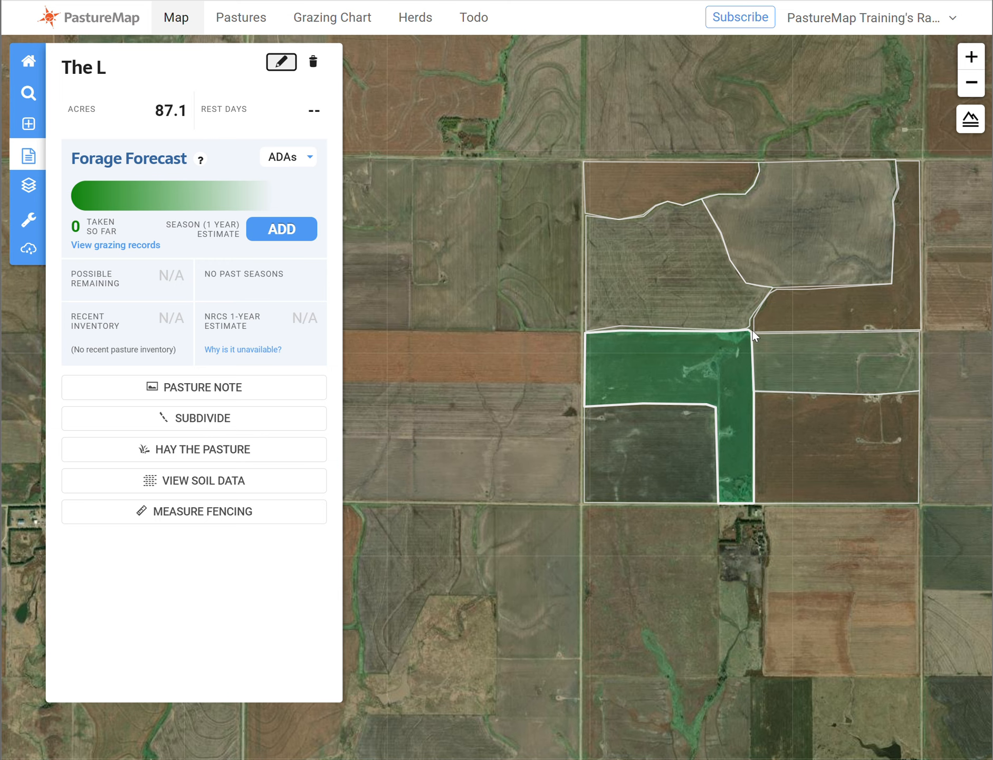
Step: Rename the southwestern Pasture 3 as South Lefty and save the change
left_click(822, 305)
left_click(649, 437)
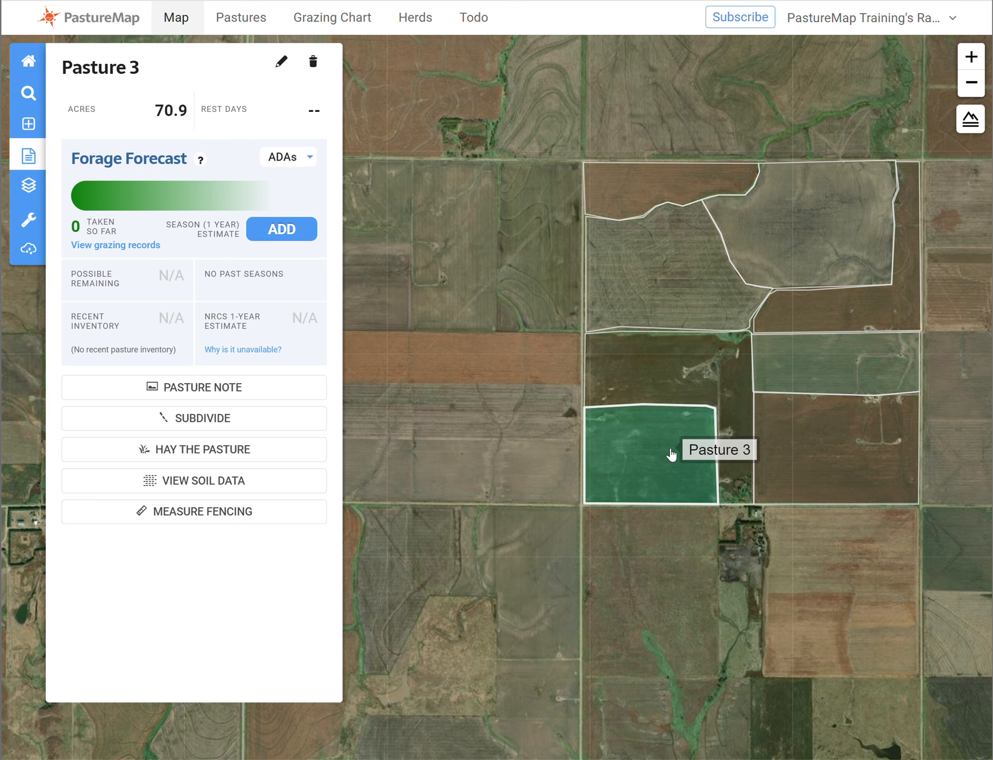
left_click(281, 61)
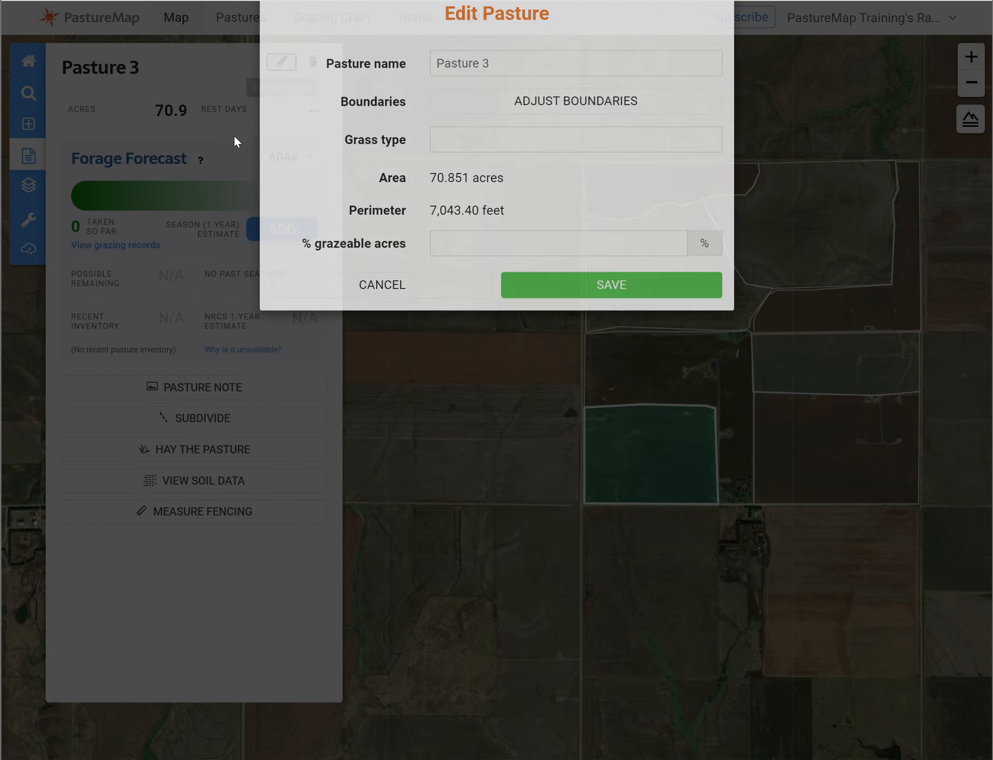
left_click_drag(490, 99, 418, 87)
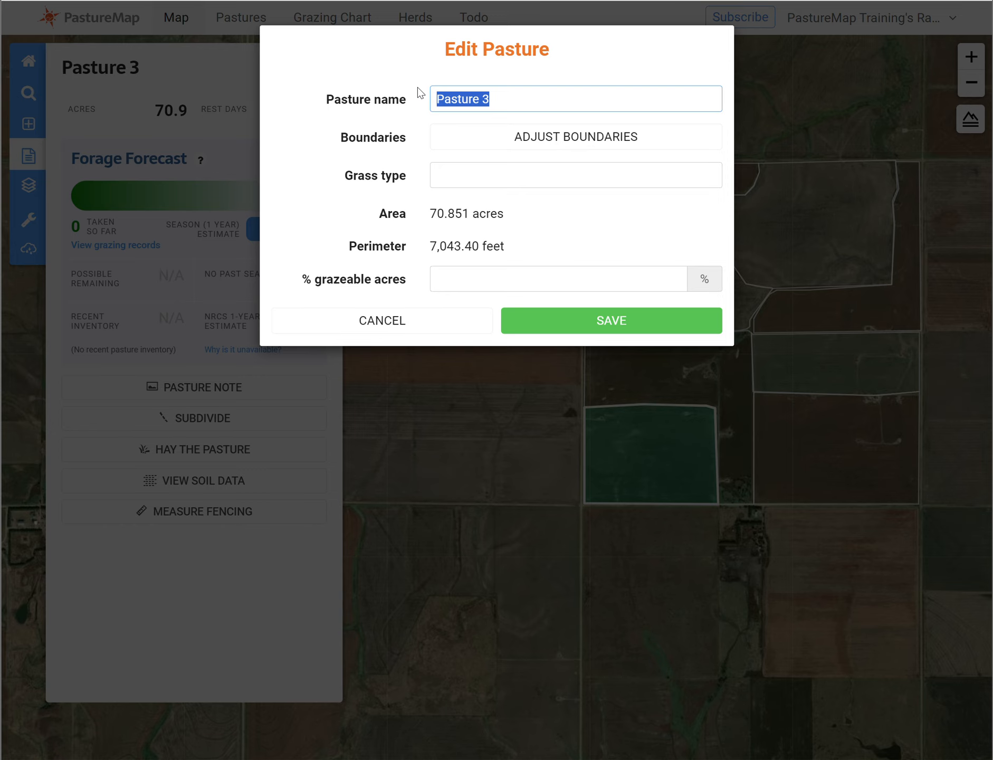
type("S")
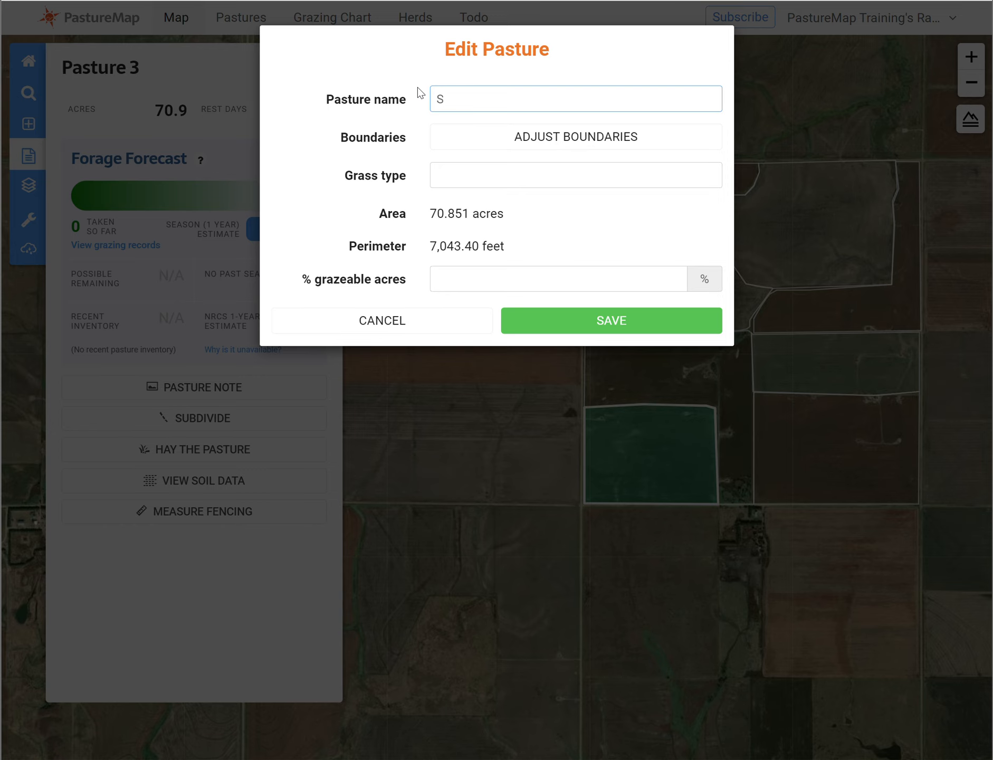
type("outh Lefty")
left_click(561, 319)
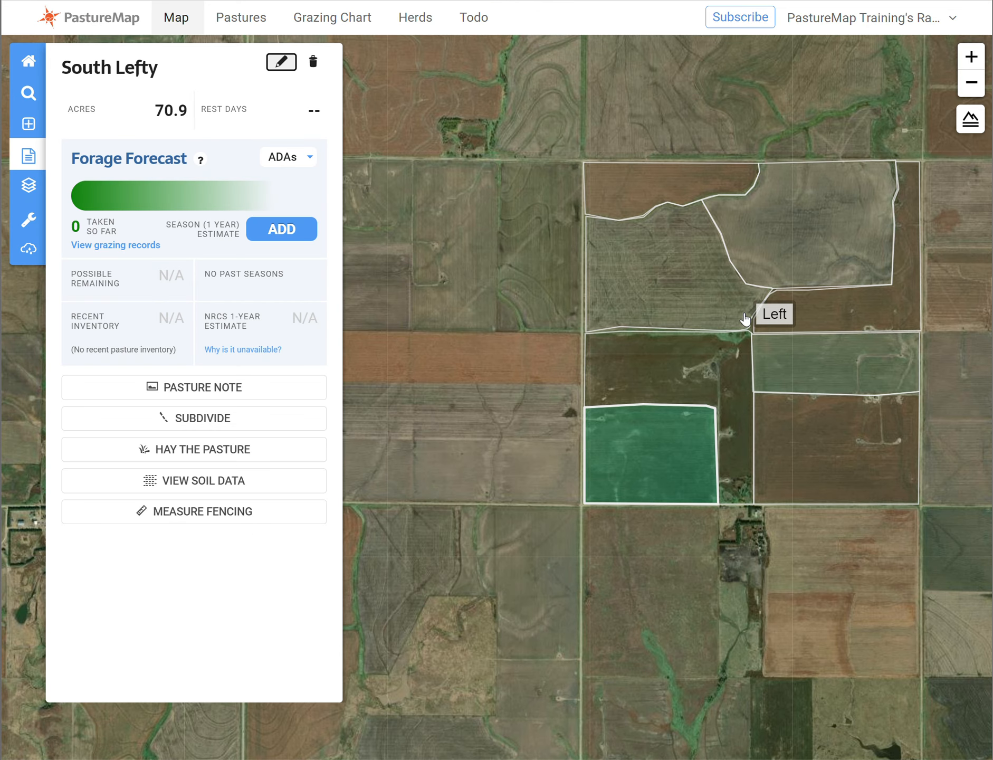